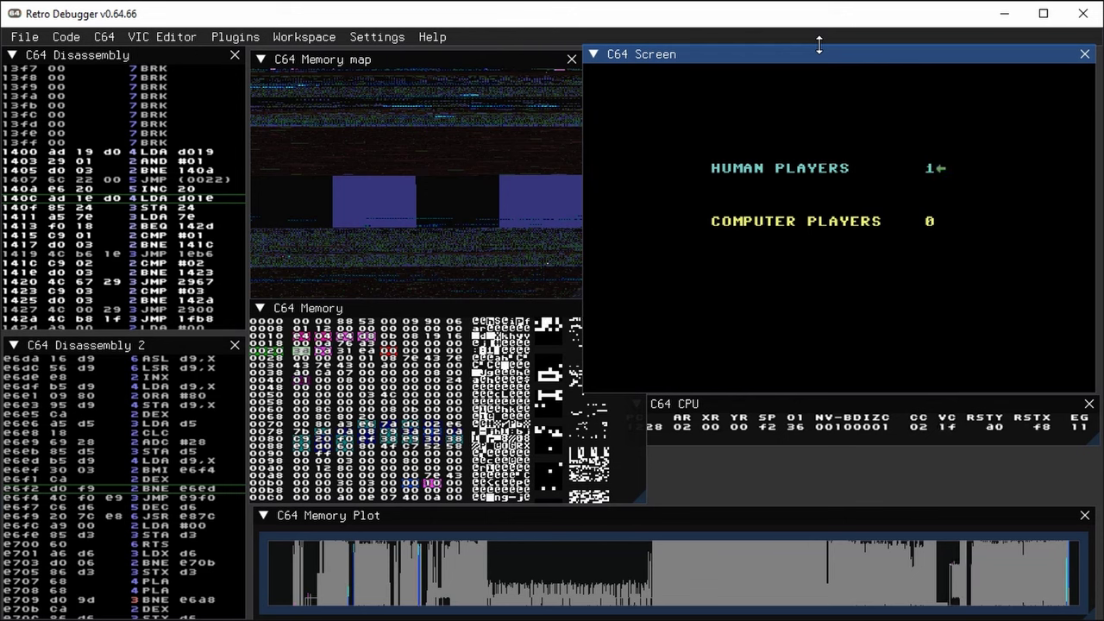
# Cycle the HUMAN PLAYERS count while watching the memory byte at 0040, settle on 1, and continue to COMPUTER PLAYERS.
pyautogui.press('Down')
pyautogui.press('Down')
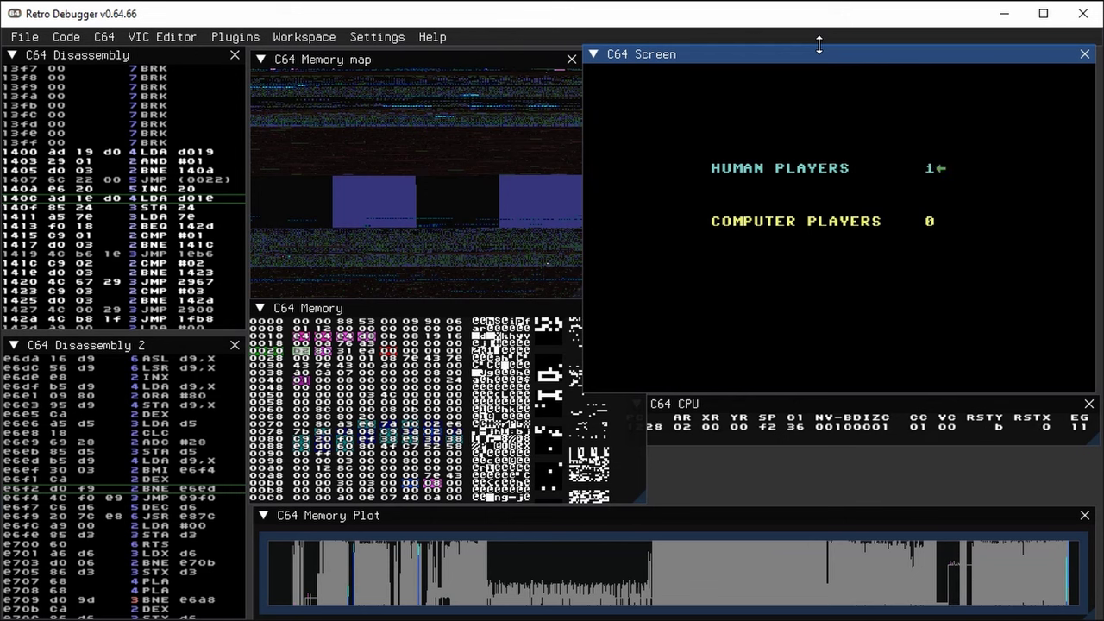
pyautogui.press('Down')
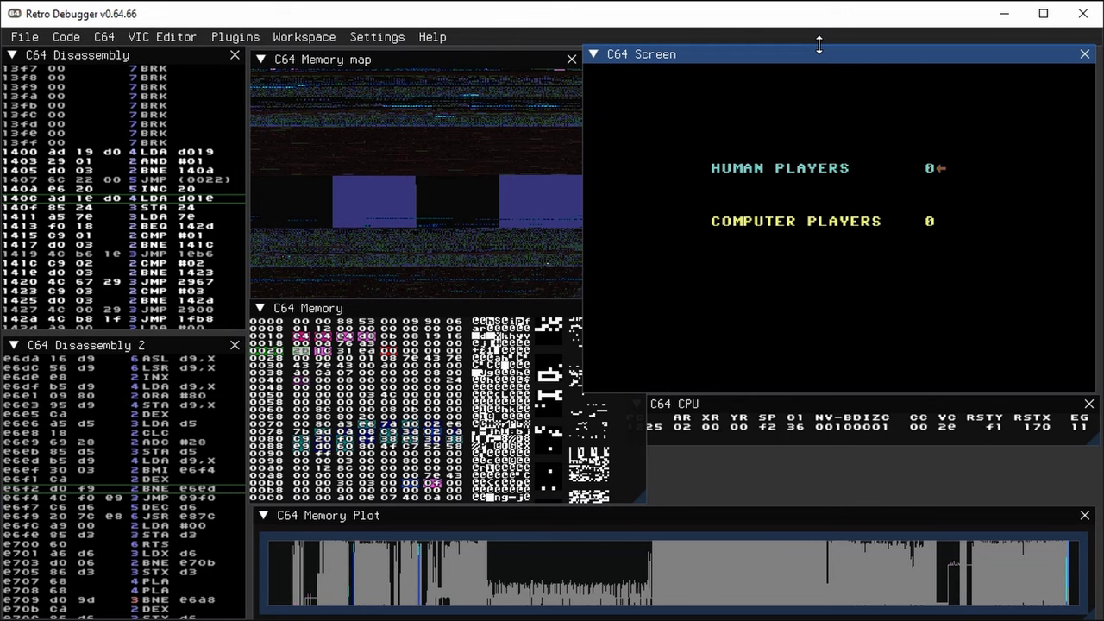
pyautogui.press('Down')
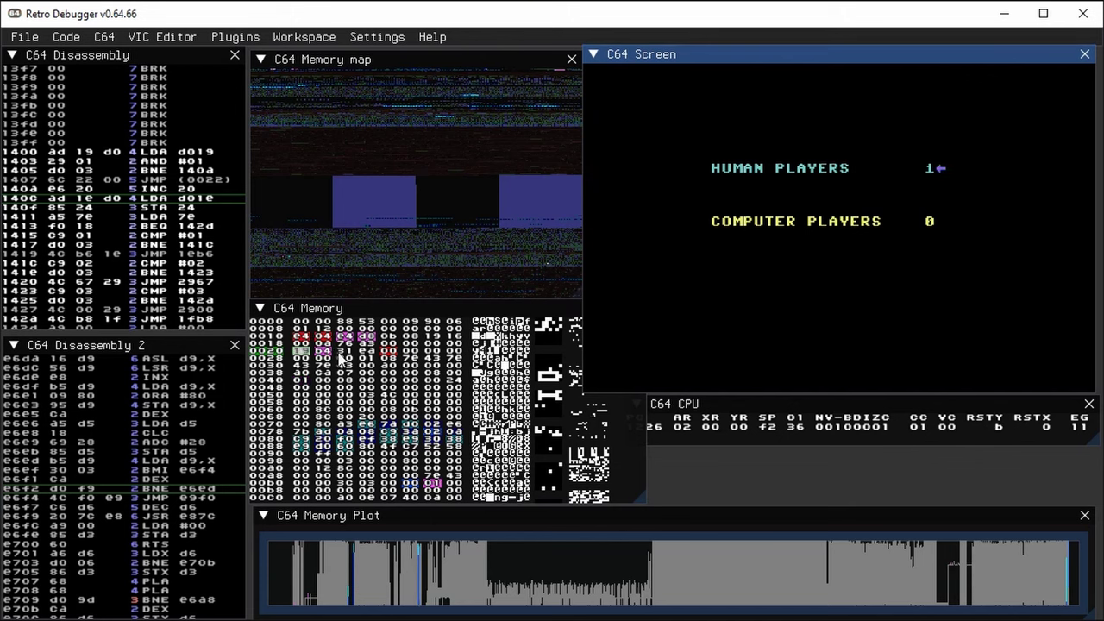
pyautogui.press('Down')
pyautogui.press('Down')
pyautogui.press('Down')
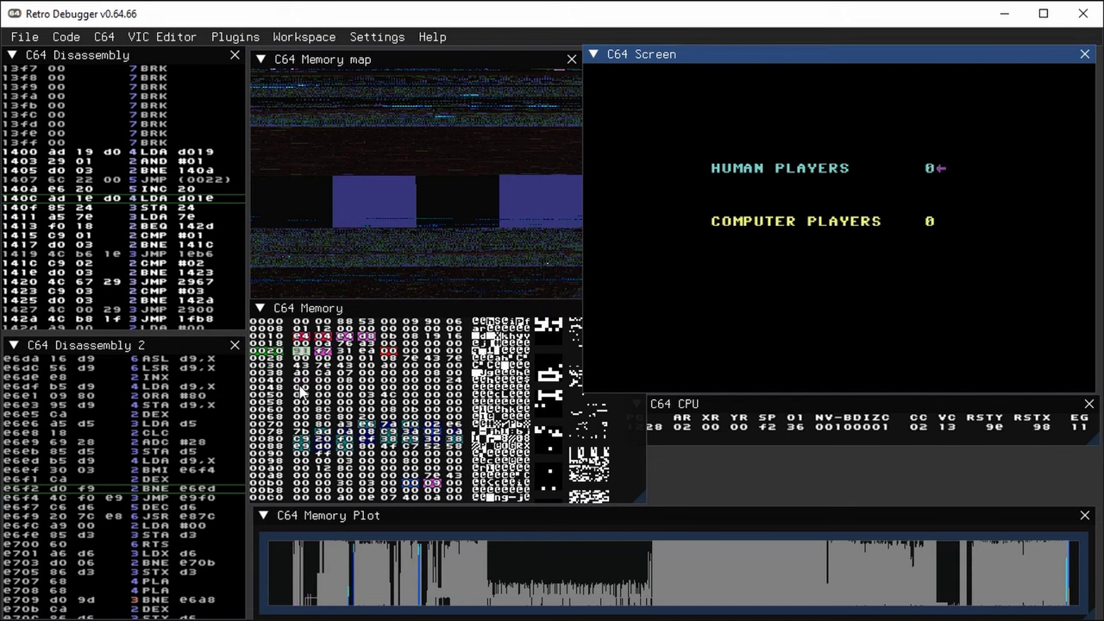
pyautogui.press('Down')
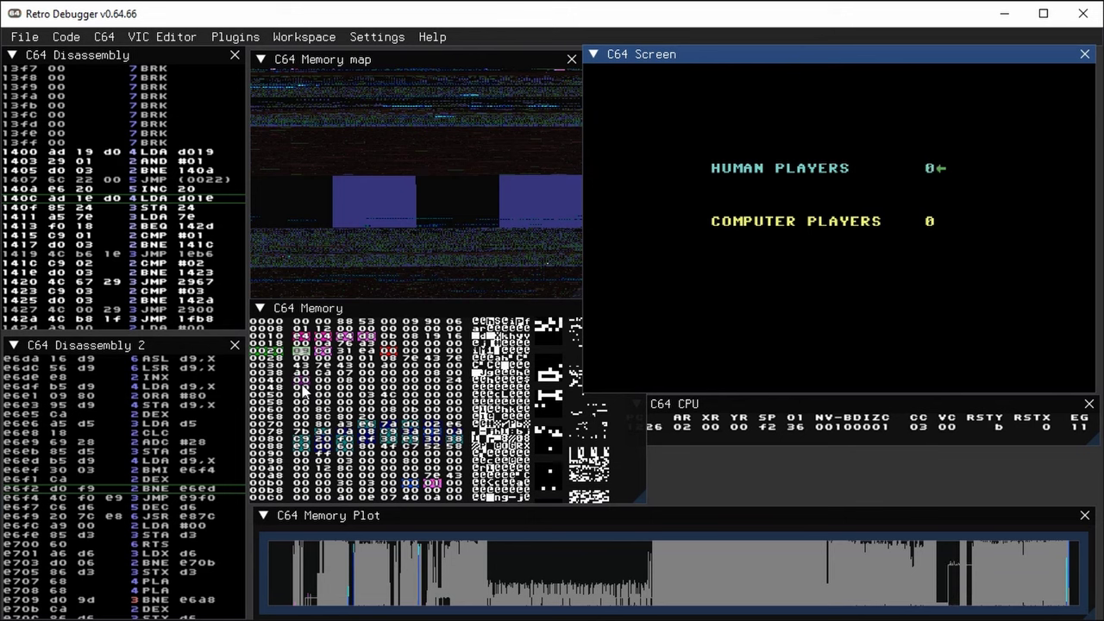
pyautogui.press('Down')
pyautogui.press('Down')
pyautogui.press('Down')
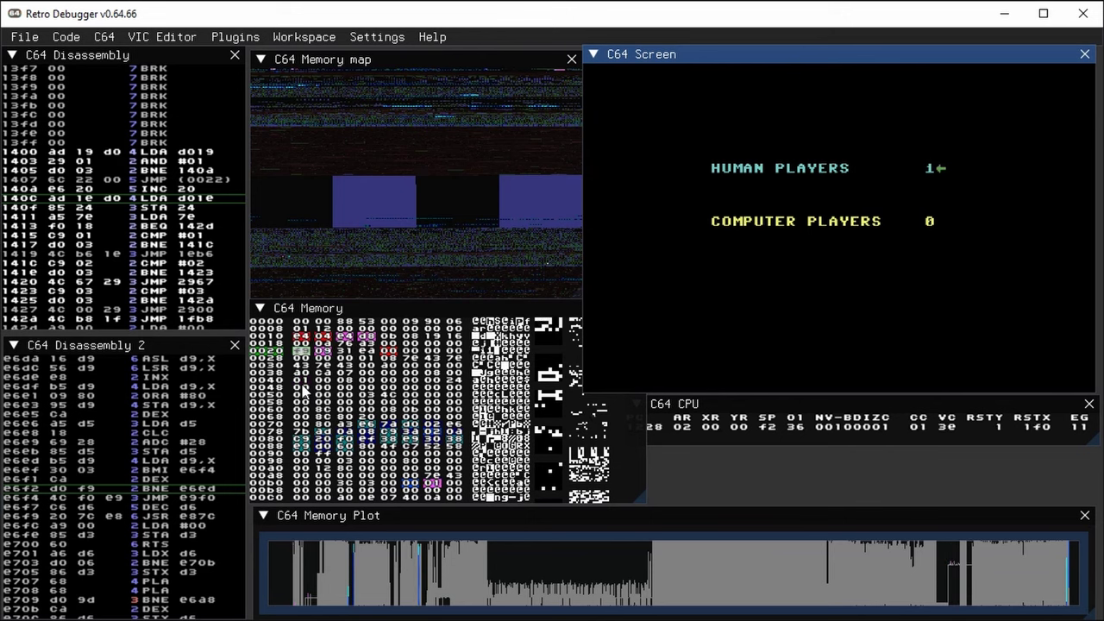
pyautogui.press('Down')
pyautogui.press('Down')
pyautogui.press('Down')
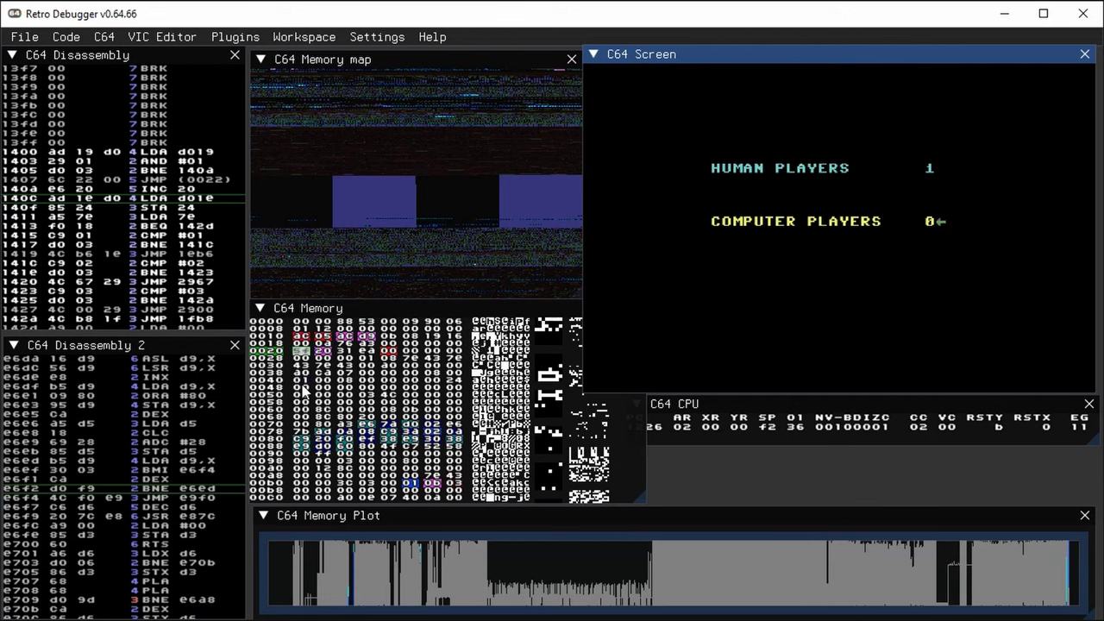
# Cycle the COMPUTER PLAYERS count while watching the memory byte at 0041, settle on 3, and confirm the player setup.
pyautogui.press('Left')
pyautogui.press('Left')
pyautogui.press('Left')
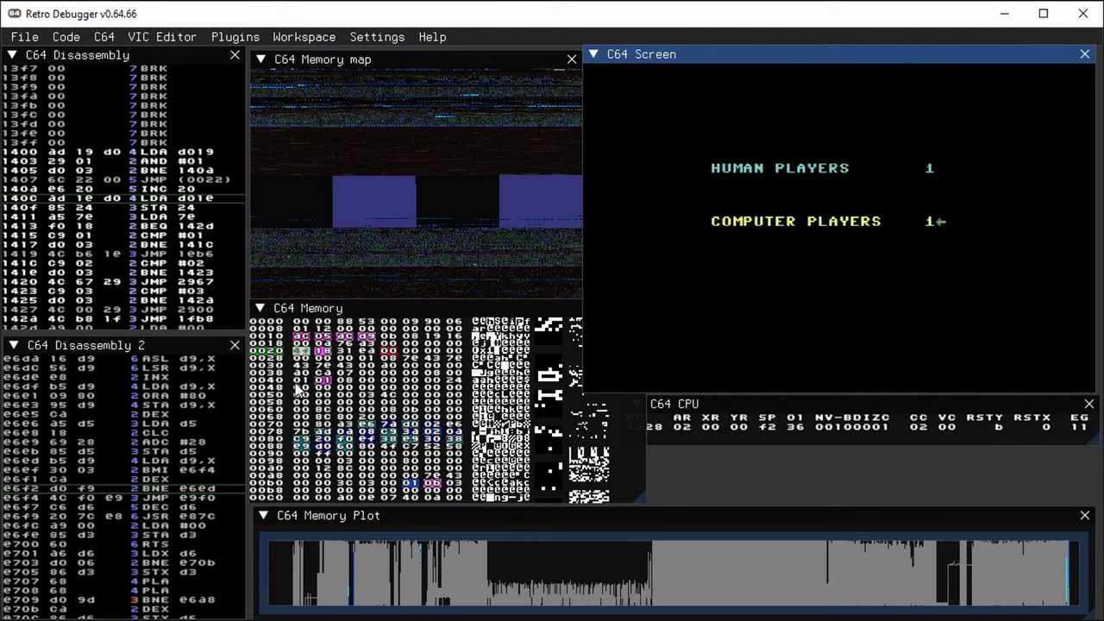
pyautogui.press('Left')
pyautogui.press('Left')
pyautogui.press('Left')
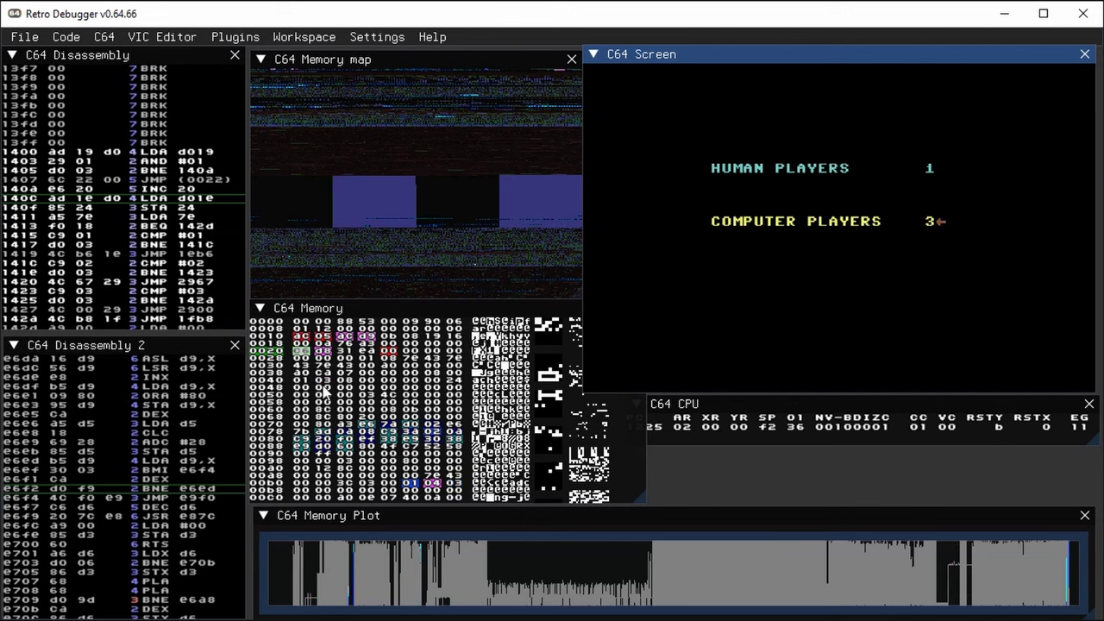
pyautogui.press('Left')
pyautogui.press('Left')
pyautogui.press('Left')
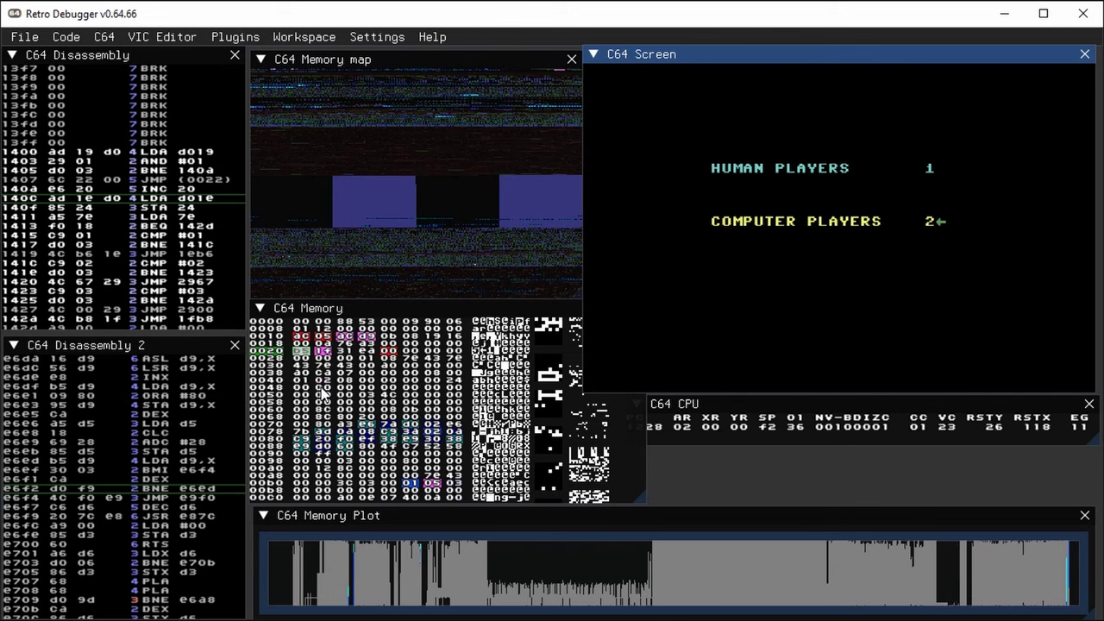
pyautogui.press('Left')
pyautogui.press('Left')
pyautogui.press('Left')
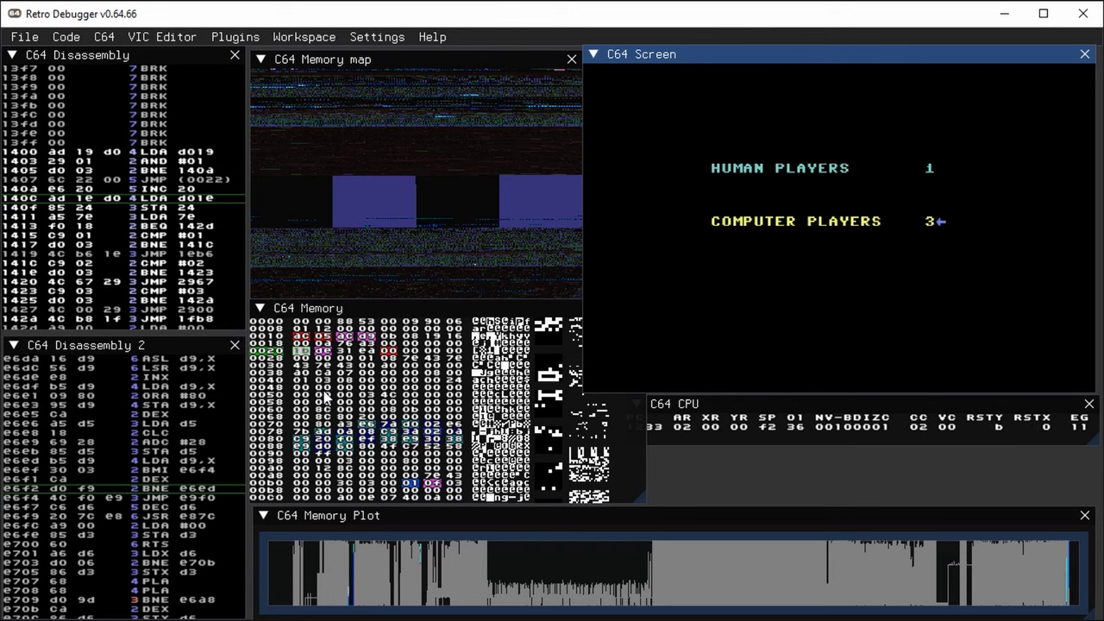
pyautogui.press('Return')
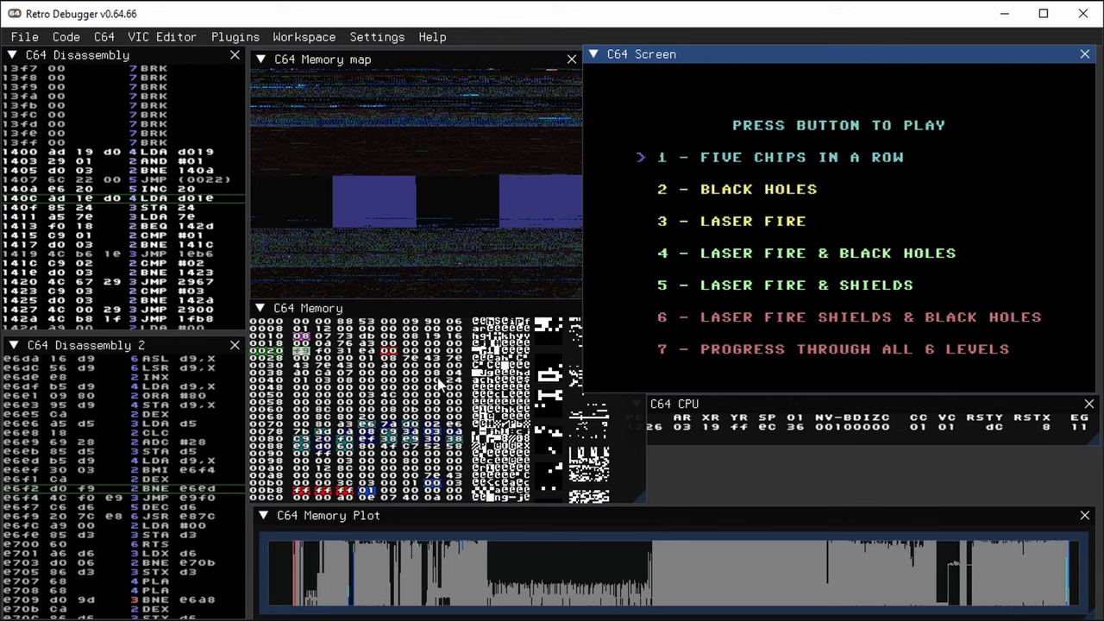
# Move the memory view's cursor from address 0030 to the last byte of the 0038 row.
pyautogui.click(302, 366)
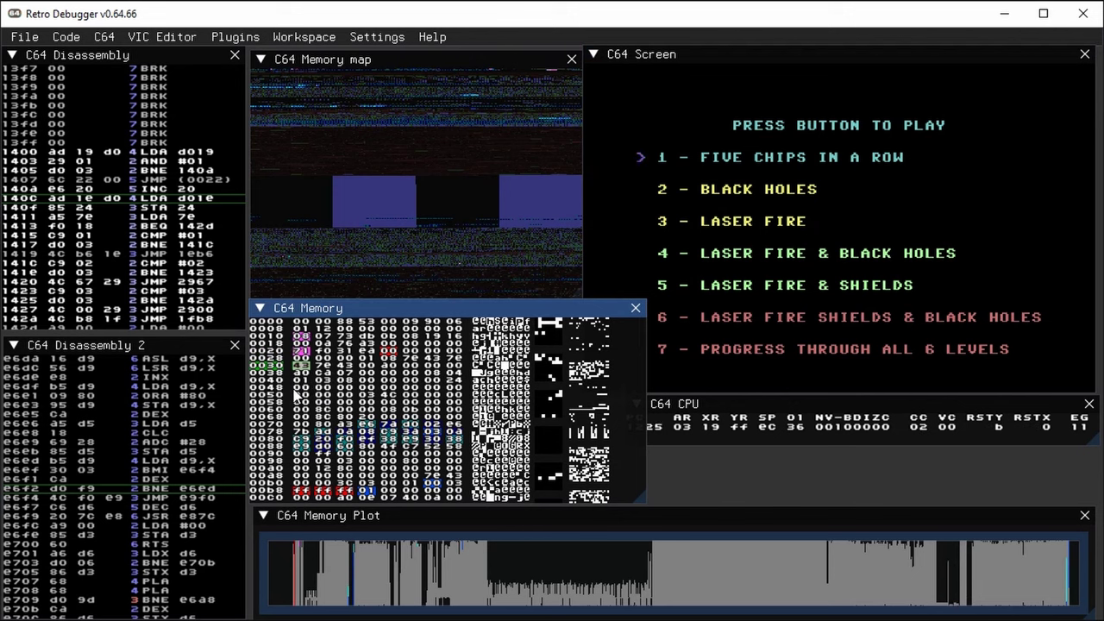
pyautogui.press('Down')
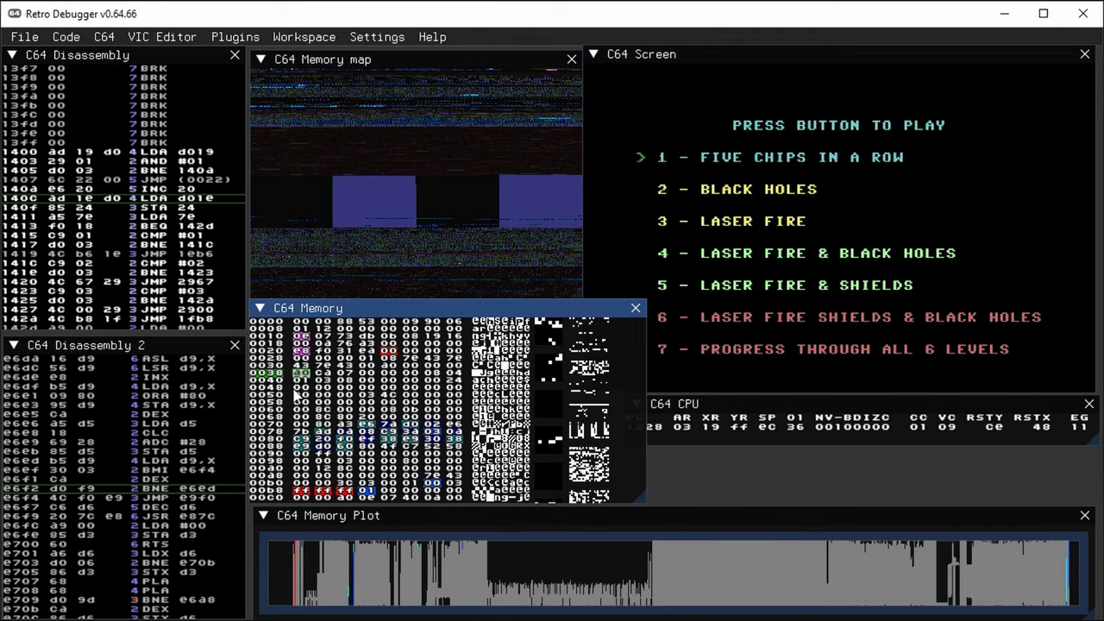
pyautogui.press('Right')
pyautogui.press('Right')
pyautogui.press('Right')
pyautogui.press('Right')
pyautogui.press('Right')
pyautogui.press('Right')
pyautogui.press('Right')
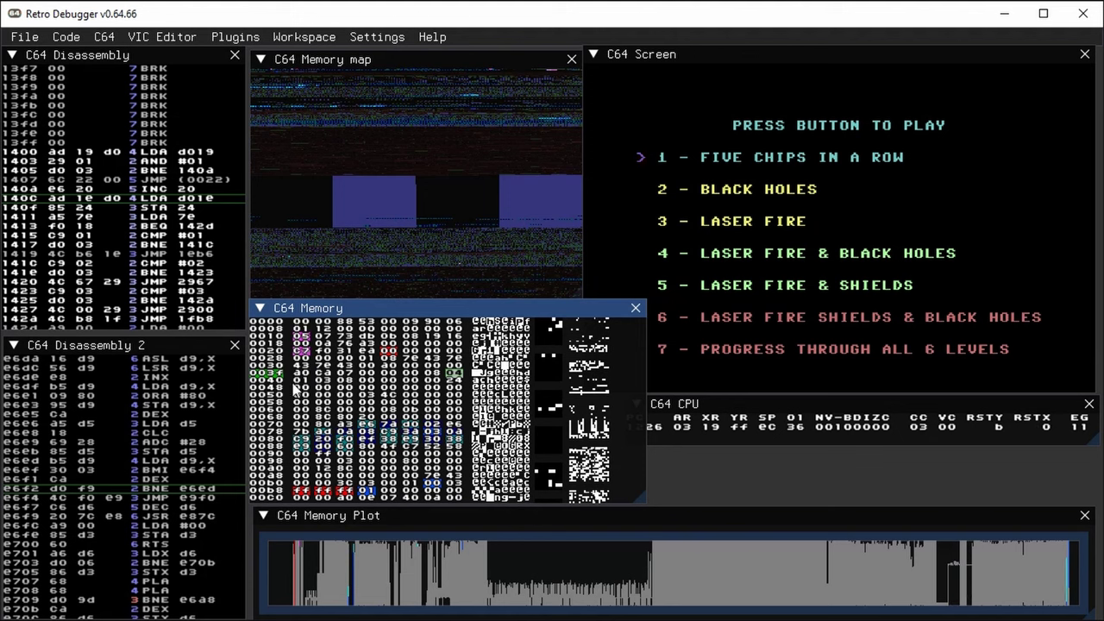
# Show the C64 Timeline window and scrub it back to about frame 28834.
pyautogui.click(67, 37)
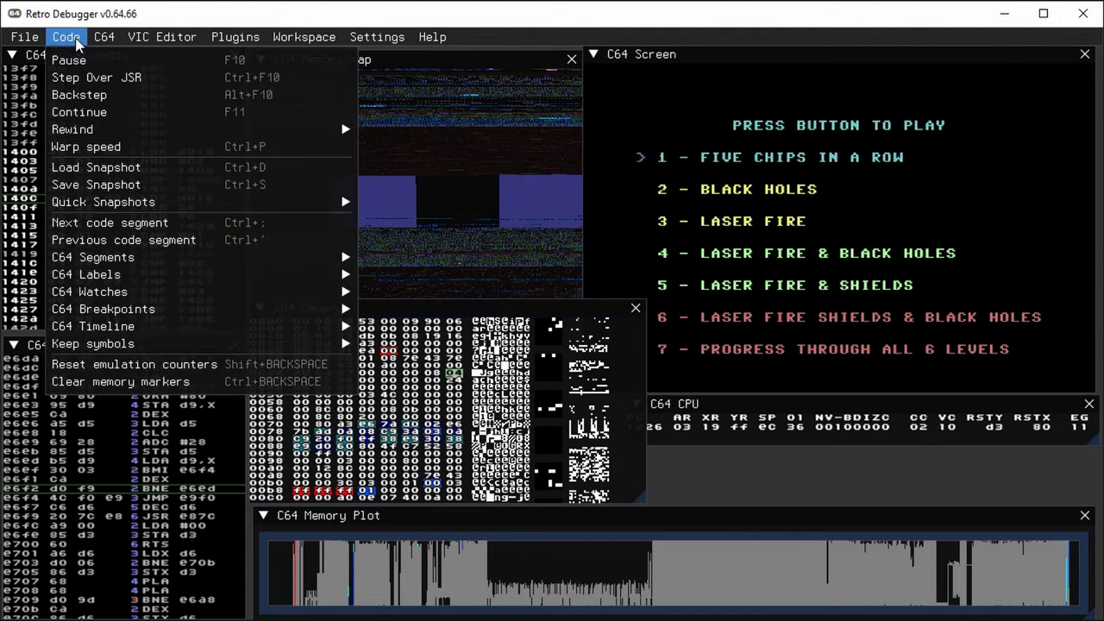
pyautogui.moveTo(119, 202)
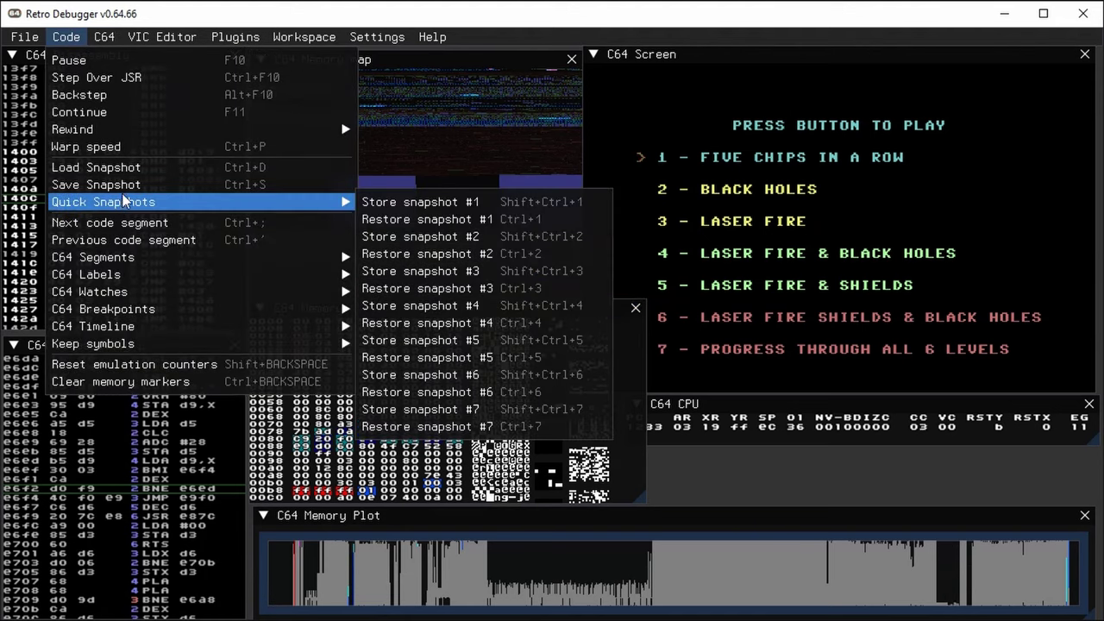
pyautogui.moveTo(104, 38)
pyautogui.click(143, 527)
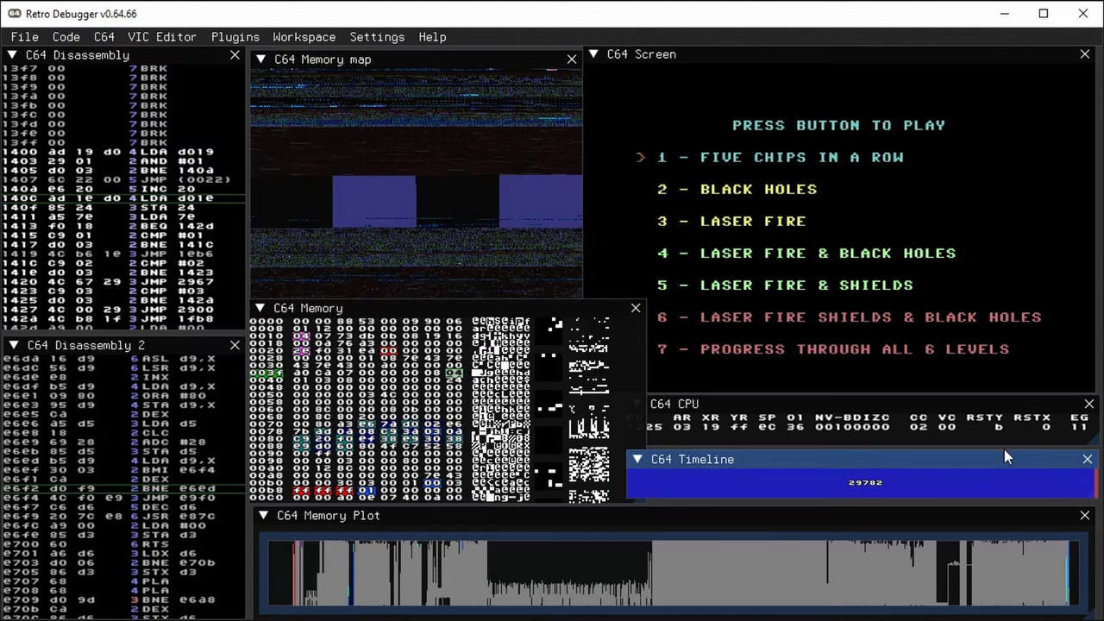
pyautogui.moveTo(1094, 481); pyautogui.dragTo(926, 480)
pyautogui.click(1058, 483)
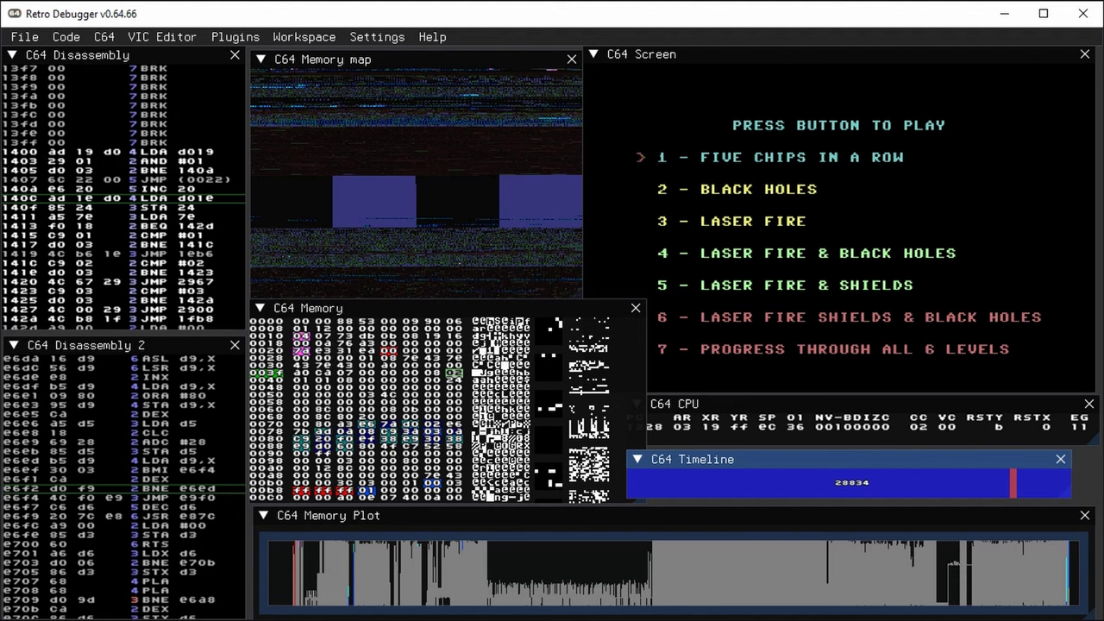
# Cycle the game's selection repeatedly through the seven level options and examine the access activity in the memory map.
pyautogui.click(817, 79)
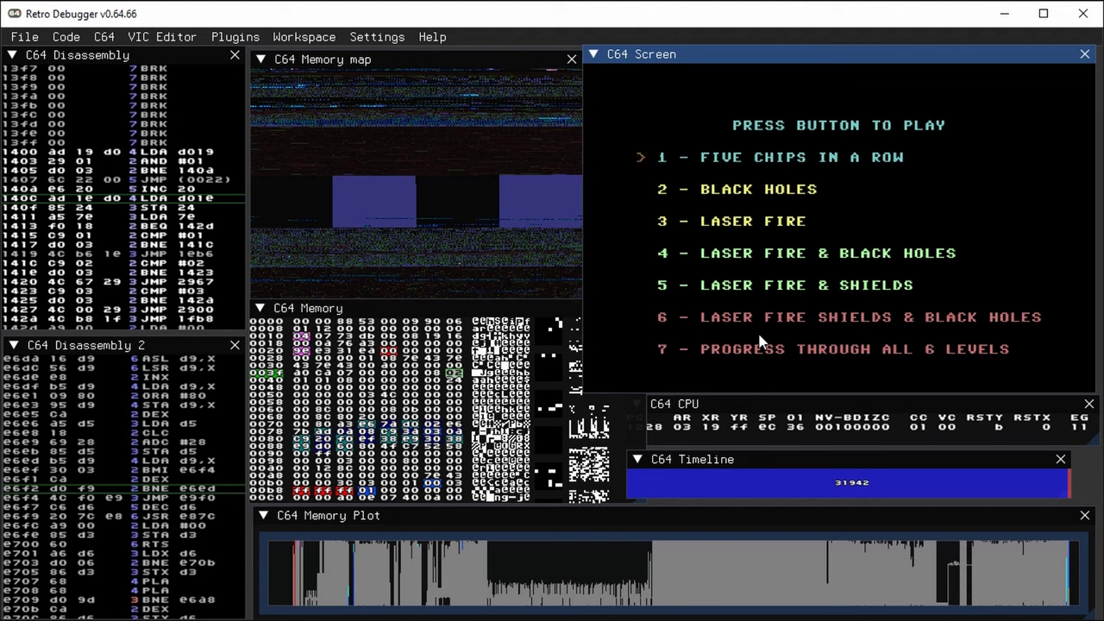
pyautogui.press('Down')
pyautogui.press('Down')
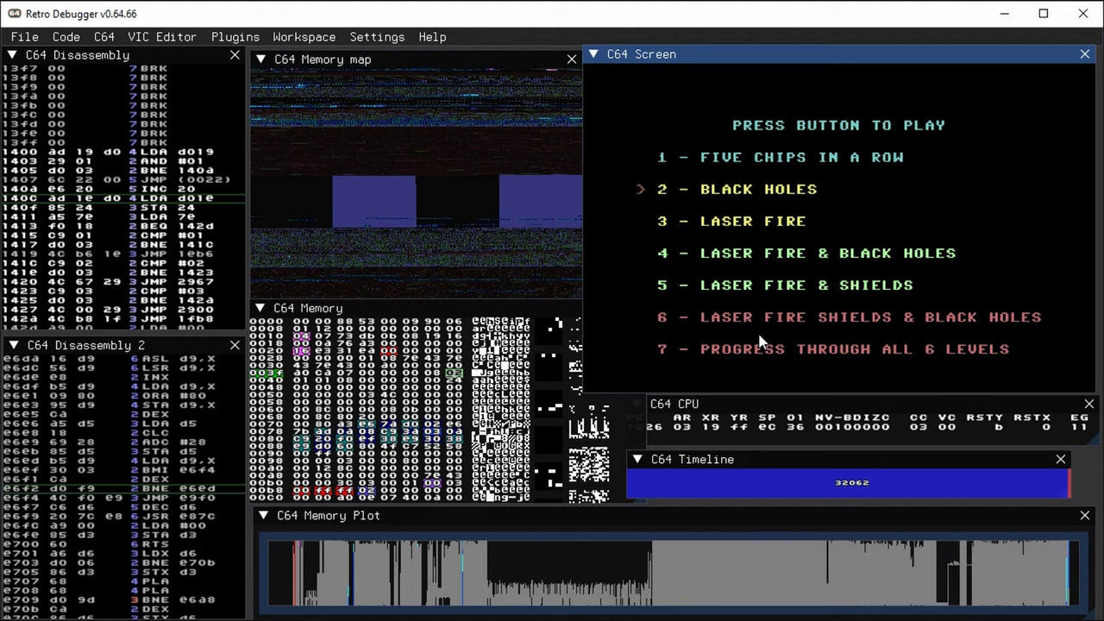
pyautogui.press('Down')
pyautogui.press('Down')
pyautogui.press('Down')
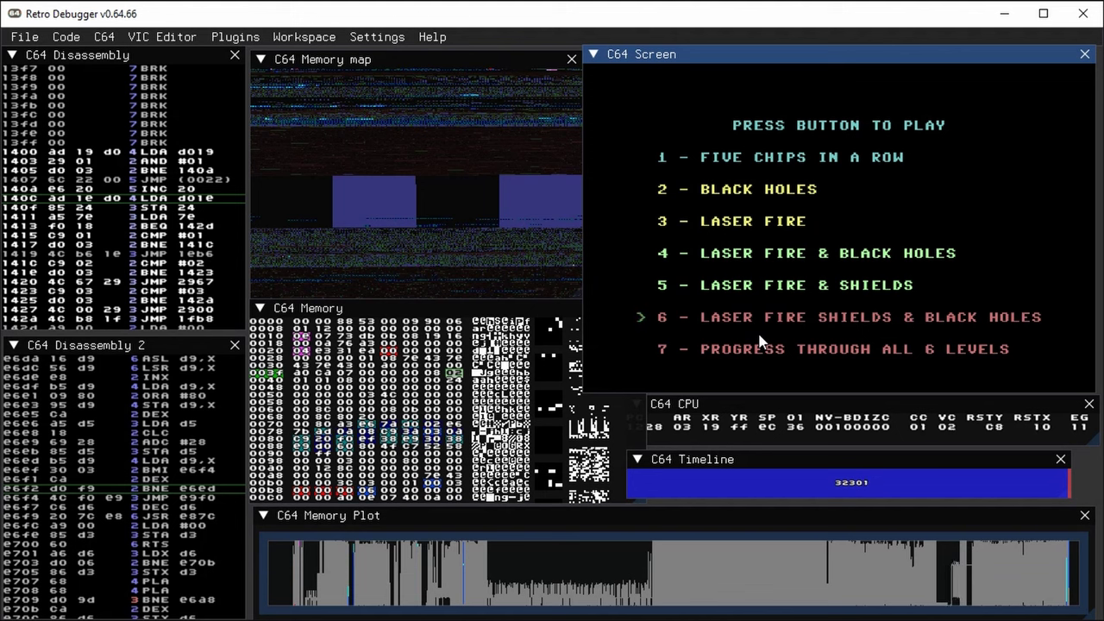
pyautogui.press('Down')
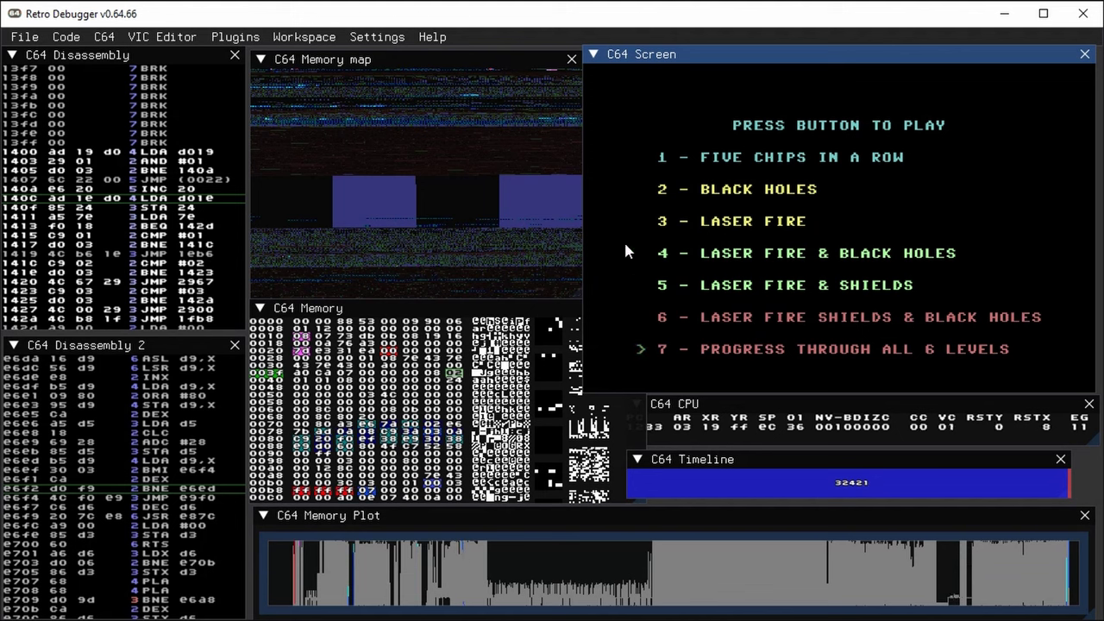
pyautogui.press('Down')
pyautogui.press('Down')
pyautogui.press('Down')
pyautogui.press('Down')
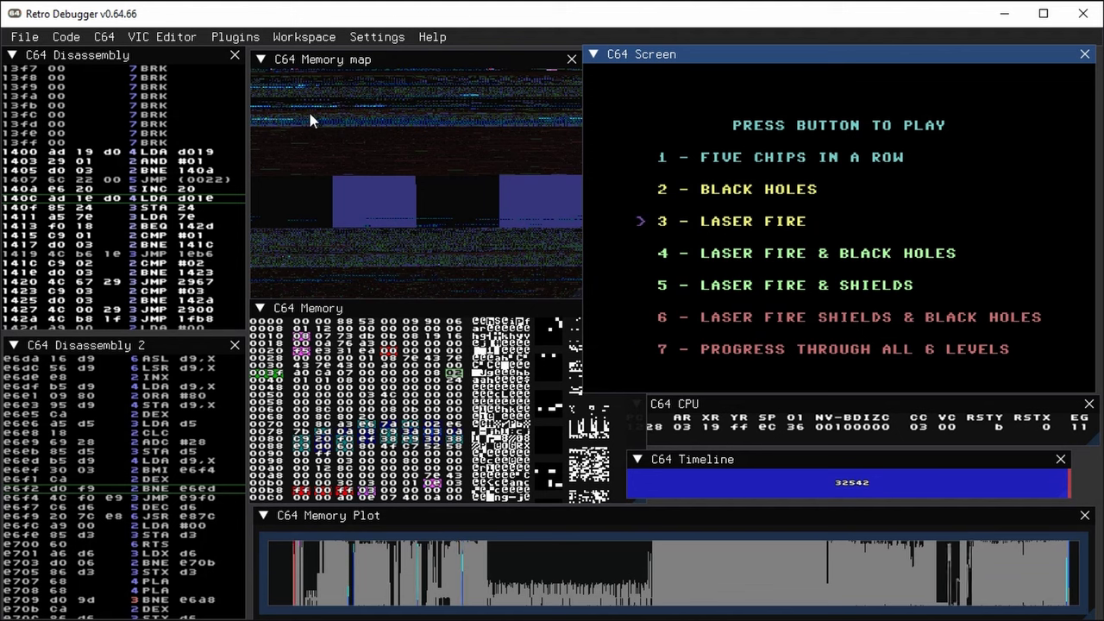
pyautogui.press('Down')
pyautogui.press('Down')
pyautogui.press('Down')
pyautogui.press('Down')
pyautogui.press('Down')
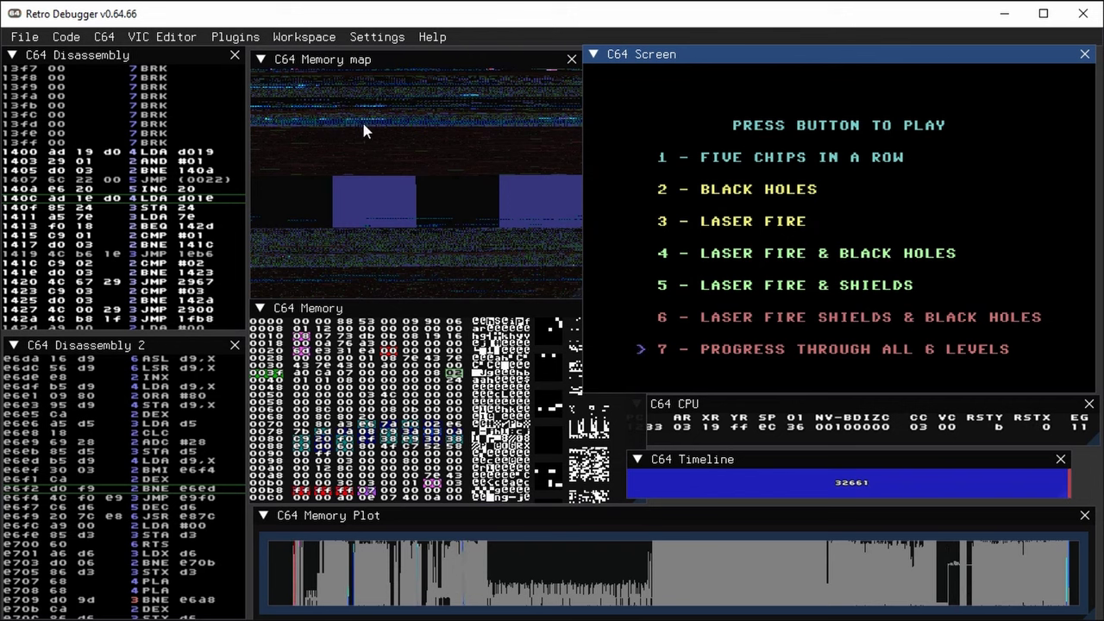
pyautogui.press('Down')
pyautogui.press('Down')
pyautogui.press('Down')
pyautogui.press('Down')
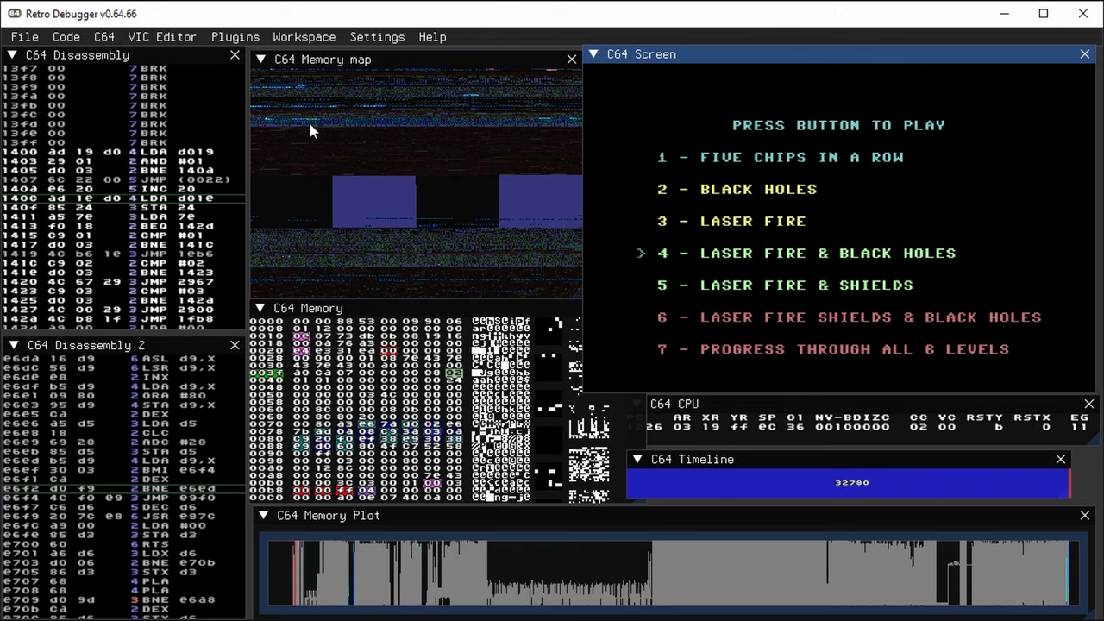
pyautogui.press('Down')
pyautogui.press('Down')
pyautogui.press('Down')
pyautogui.press('Down')
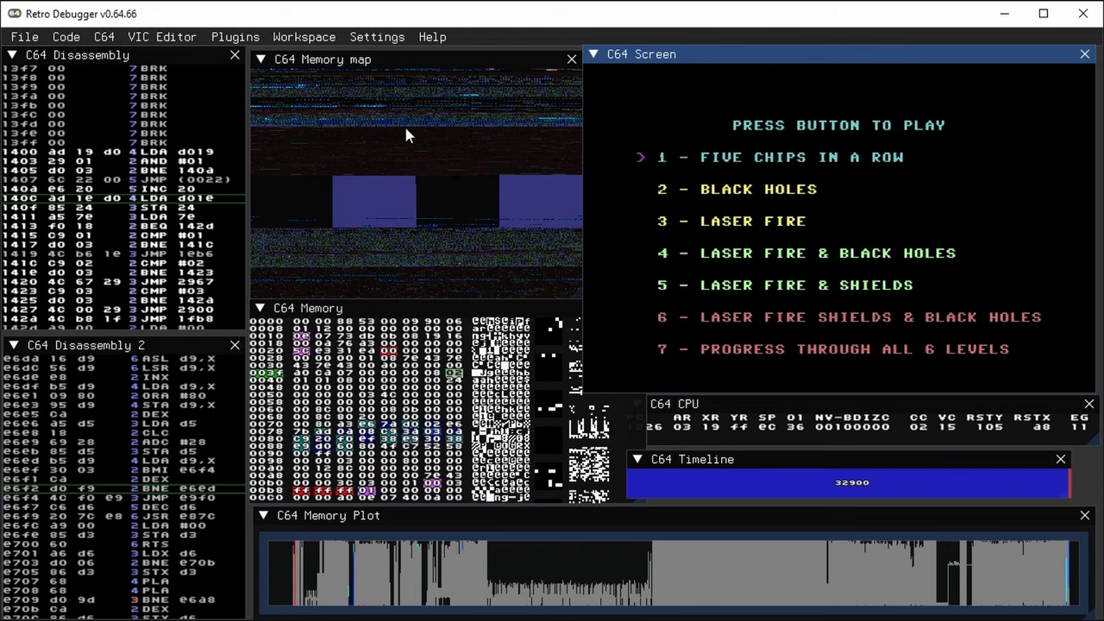
pyautogui.press('Down')
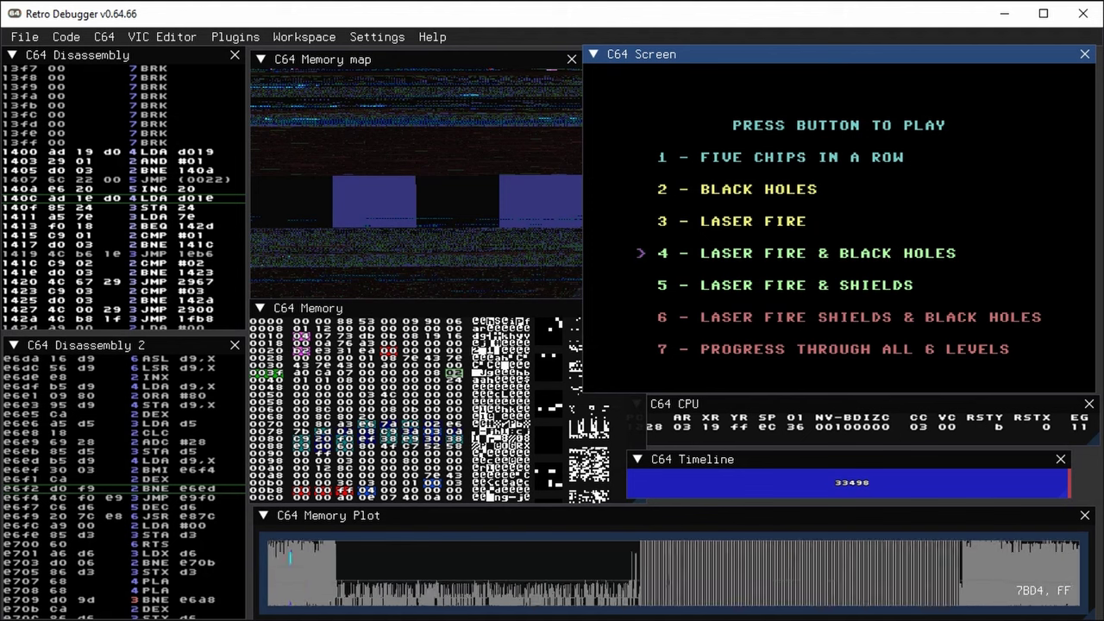
# Narrow the memory plot to addresses around 3800 and cycle the level selection to examine which code bytes are accessed.
pyautogui.rightClick(745, 561)
pyautogui.click(652, 576)
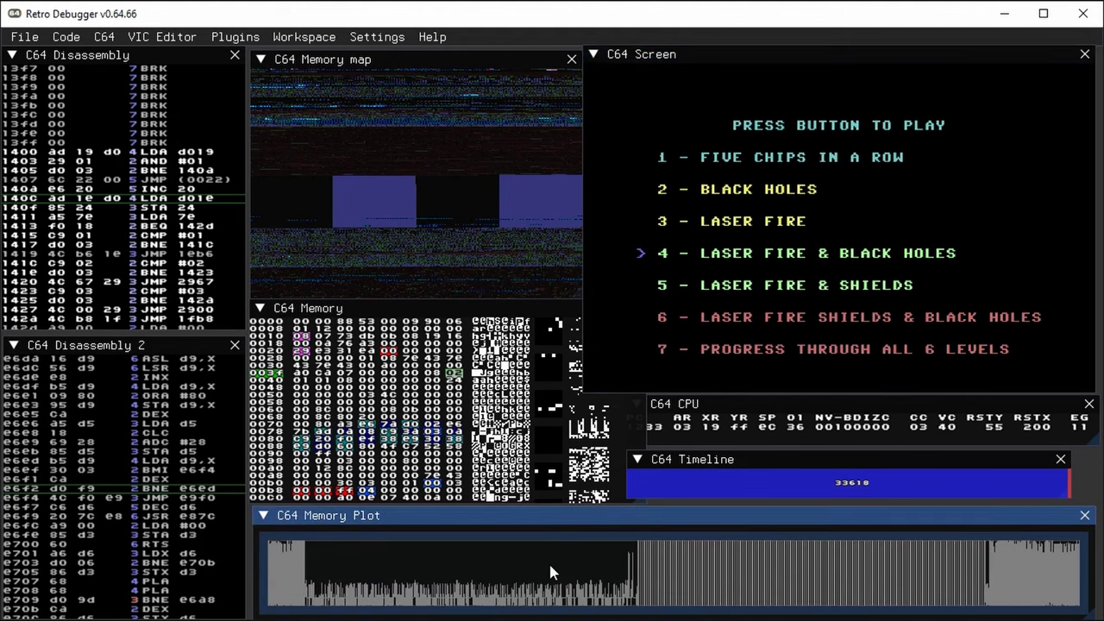
pyautogui.moveTo(694, 567); pyautogui.dragTo(489, 554)
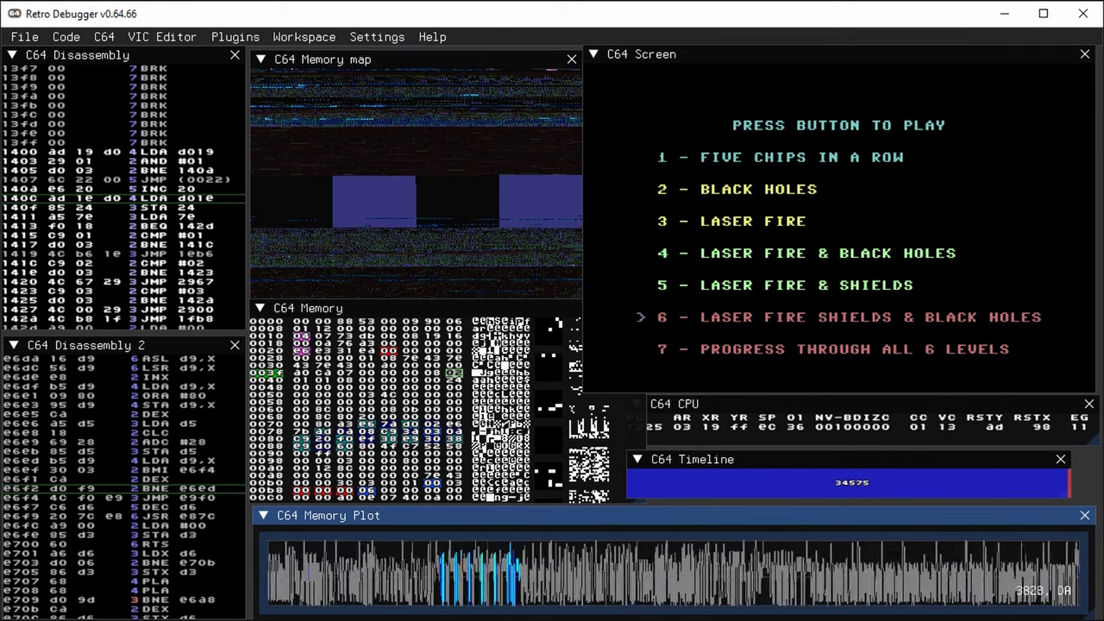
pyautogui.press('Down')
pyautogui.press('Down')
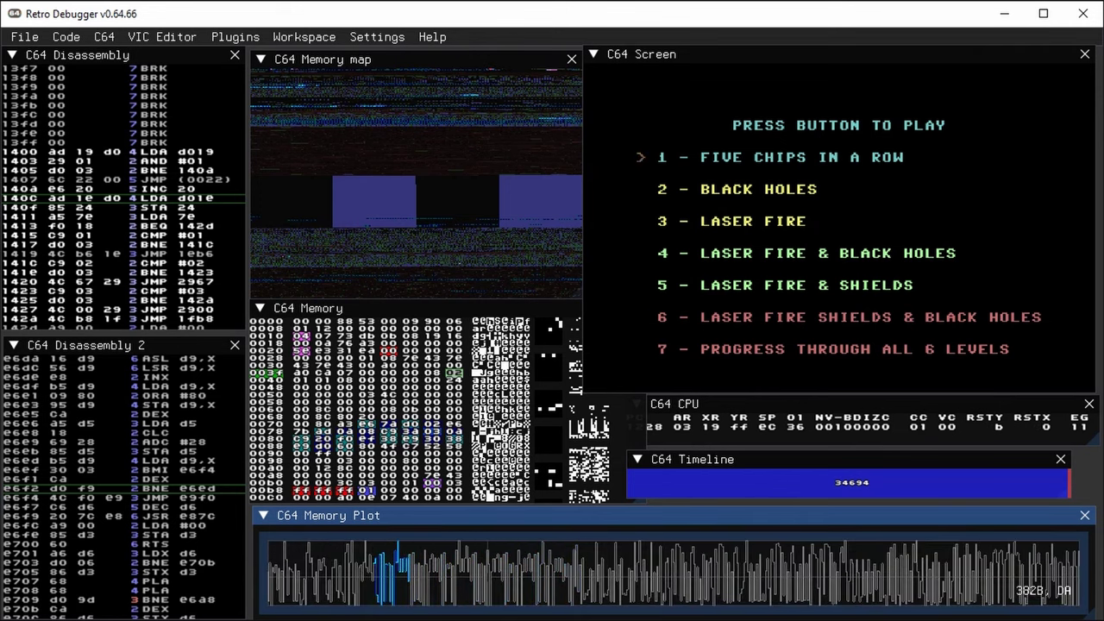
pyautogui.press('Down')
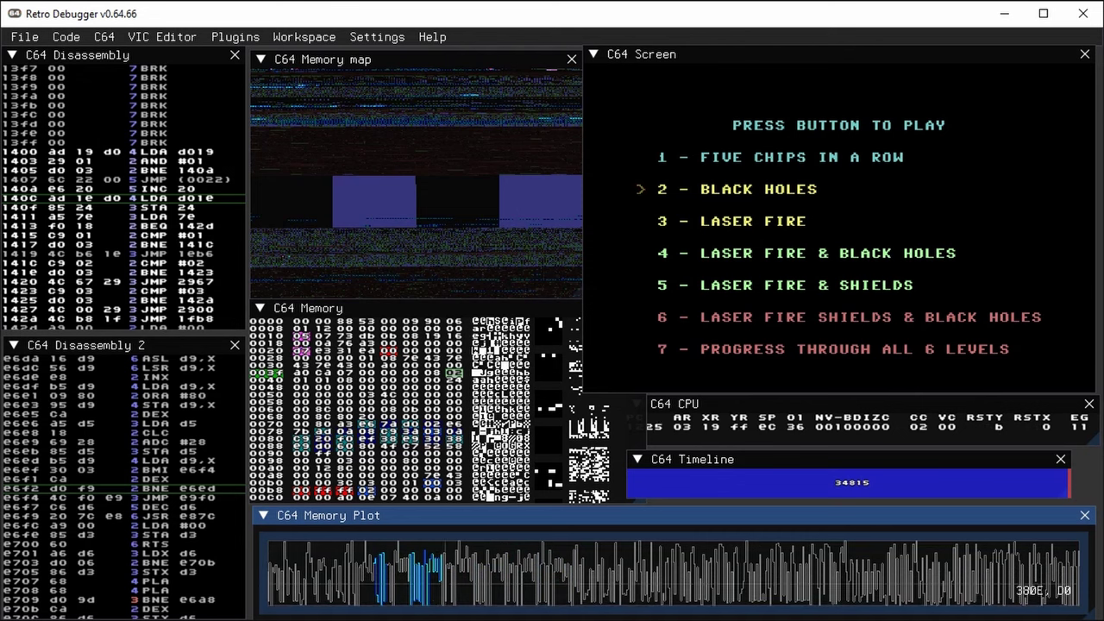
pyautogui.press('Down')
pyautogui.press('Down')
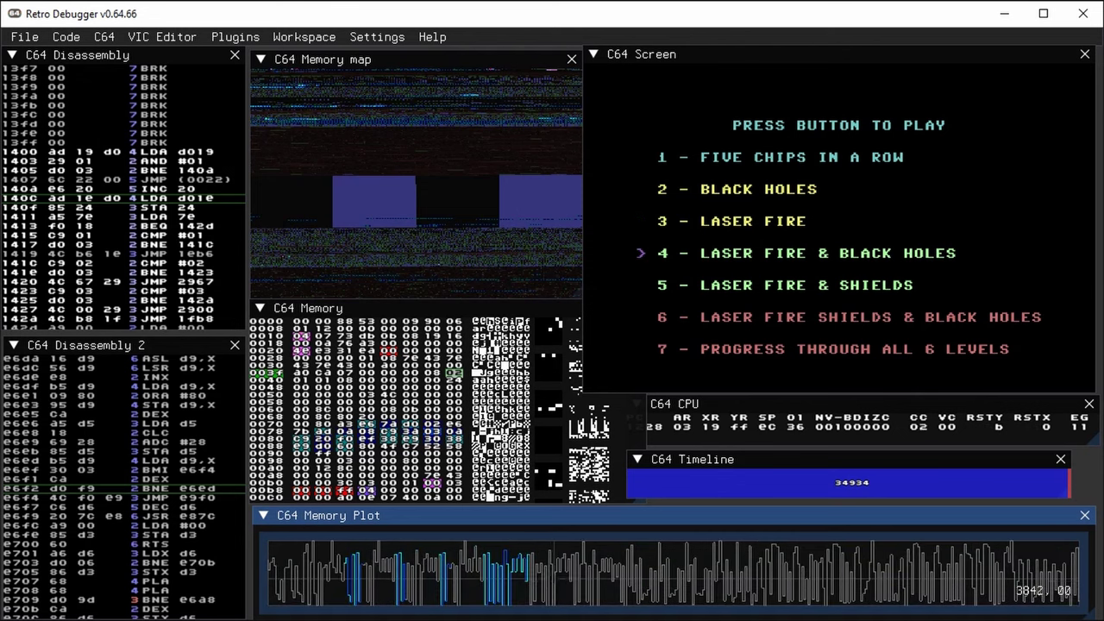
pyautogui.press('Down')
pyautogui.press('Down')
pyautogui.press('Down')
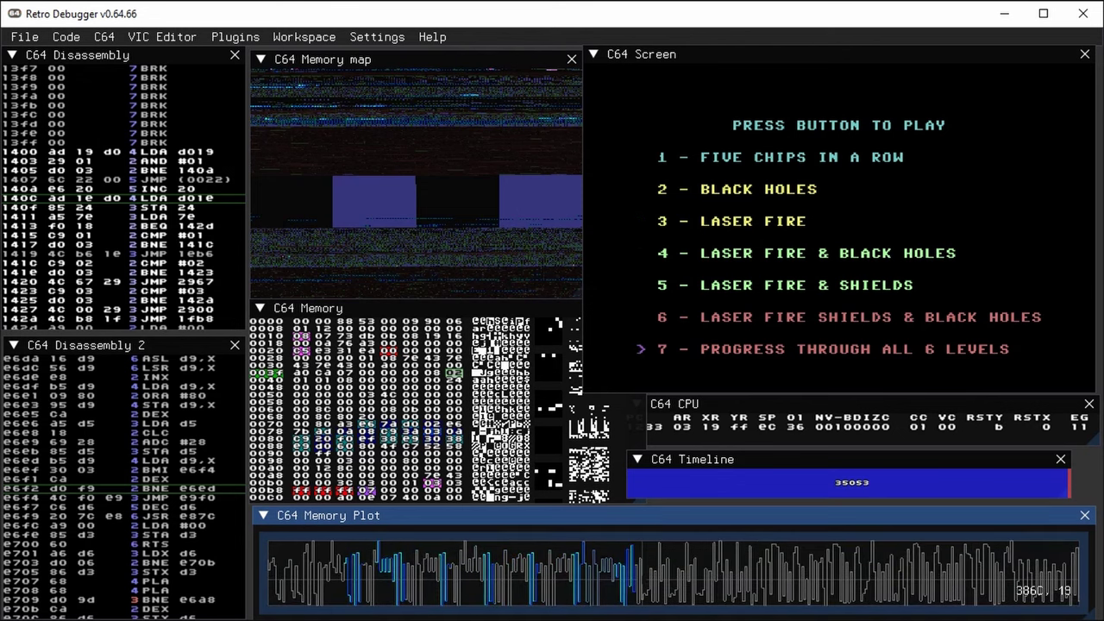
pyautogui.press('Down')
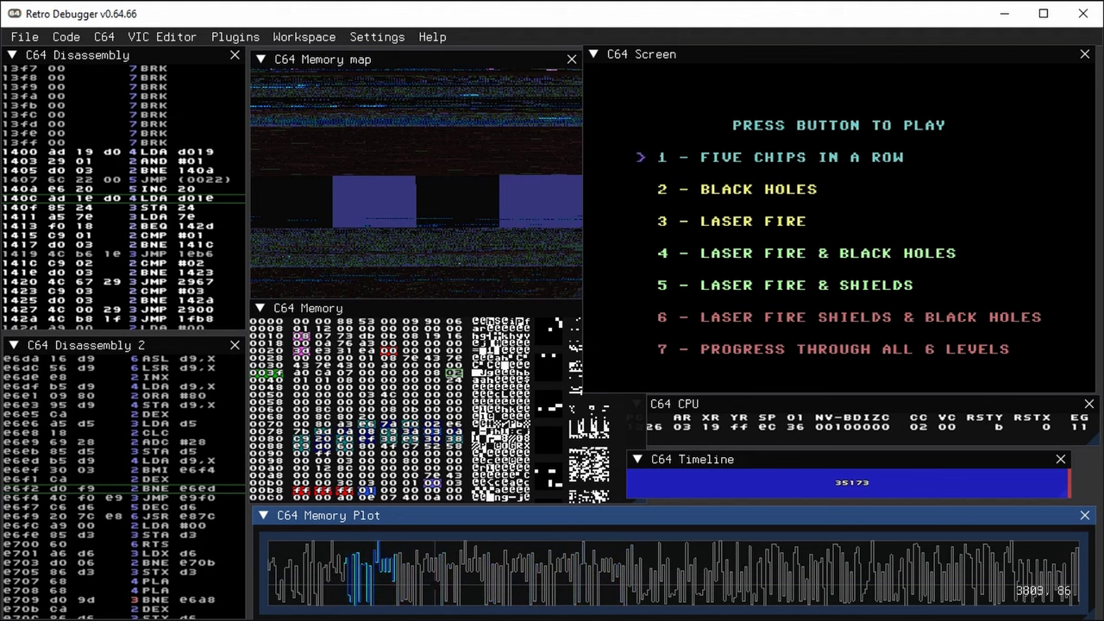
# Move the level selection down from option 1 to option 5 and examine the byte accesses in the memory plot.
pyautogui.press('Down')
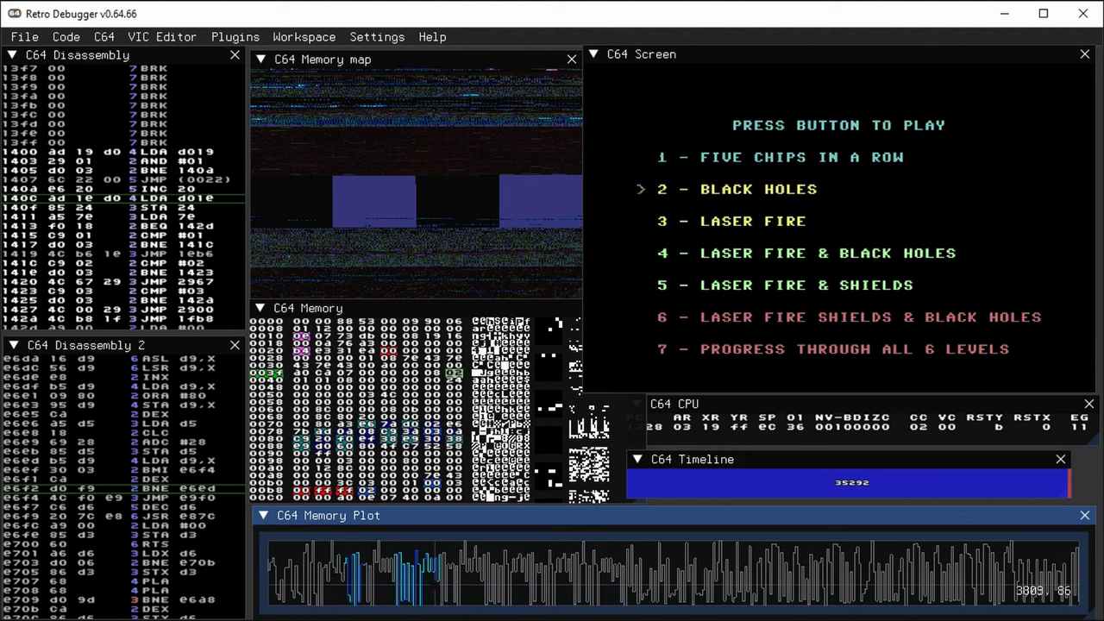
pyautogui.press('Down')
pyautogui.press('Down')
pyautogui.press('Down')
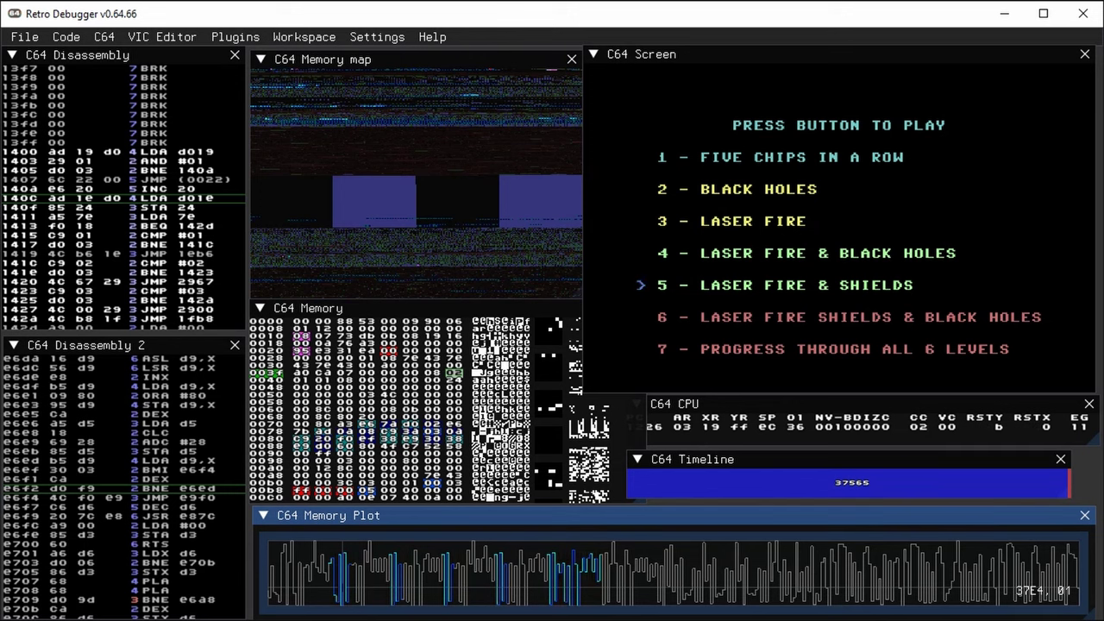
# Select level 6, LASER FIRE SHIELDS & BLACK HOLES, in the game's menu and start playing it.
pyautogui.click(829, 69)
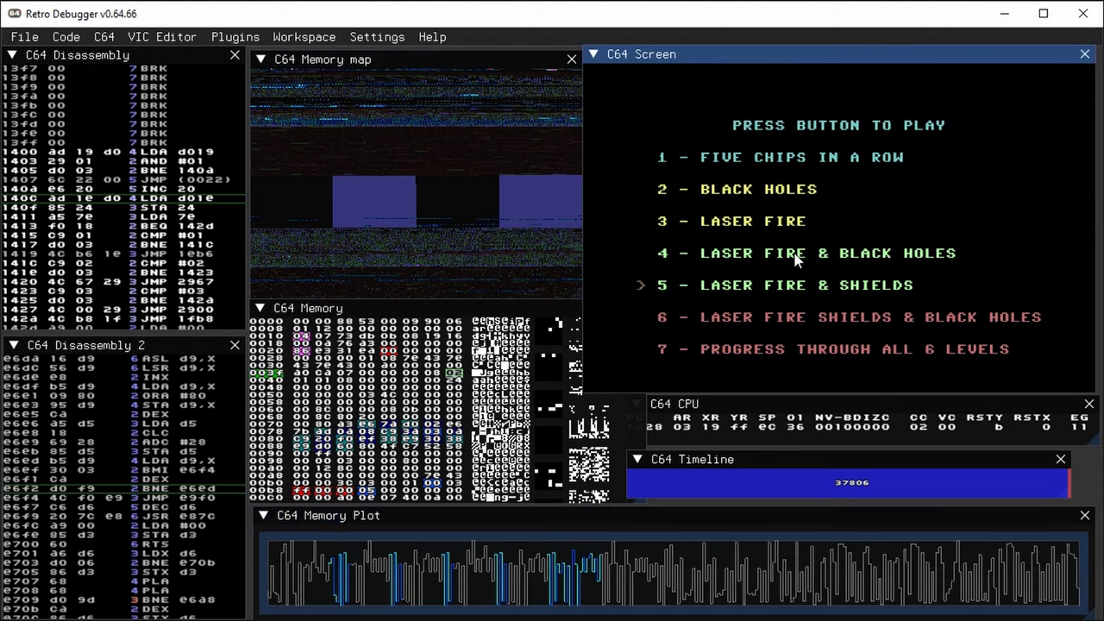
pyautogui.press('Down')
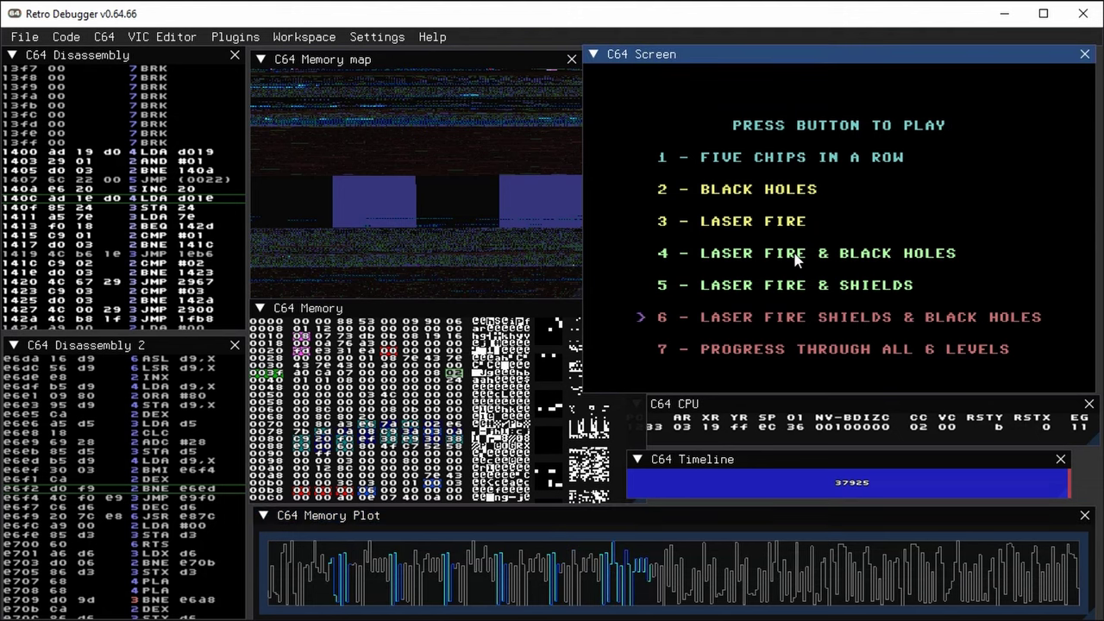
pyautogui.press('Return')
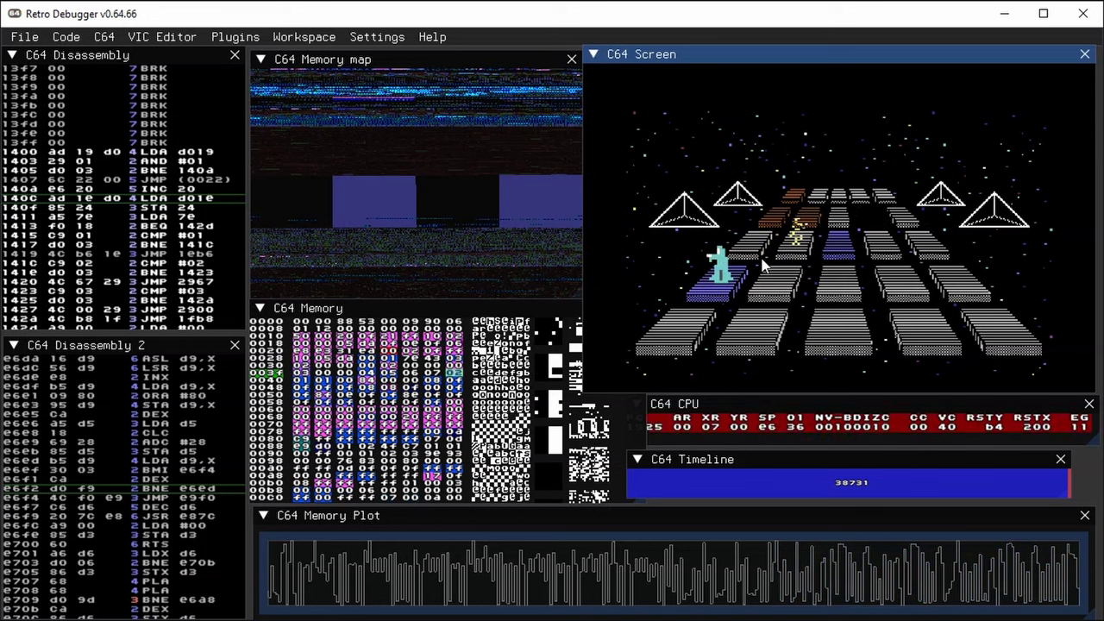
# Show the C64 VIC window to inspect the sprites during play and place it clear of the memory view's hex bytes.
pyautogui.click(179, 37)
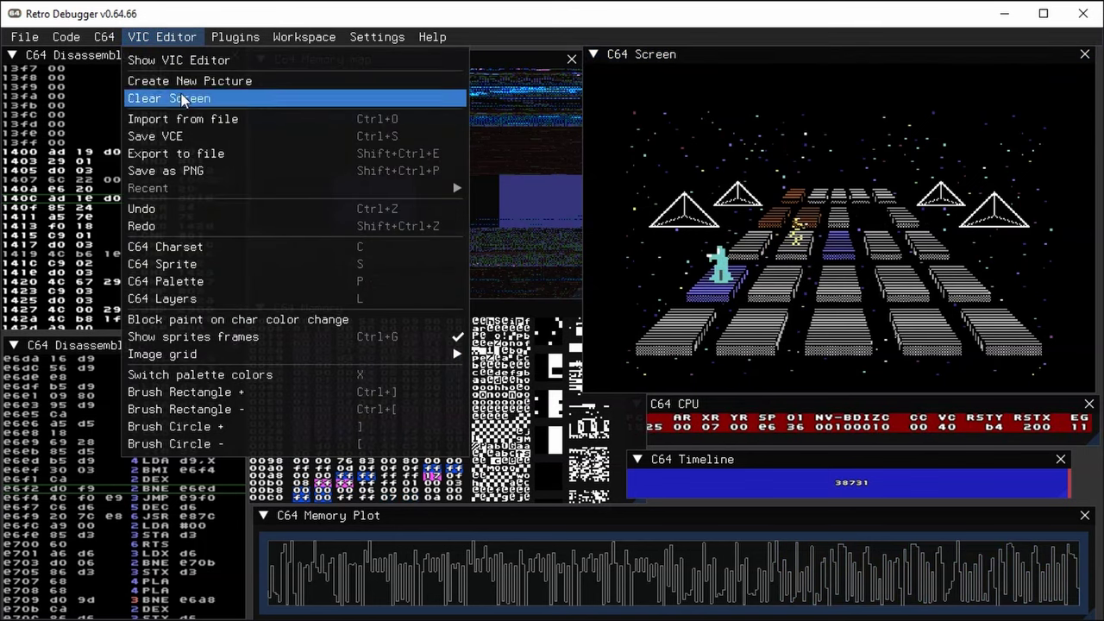
pyautogui.moveTo(103, 37)
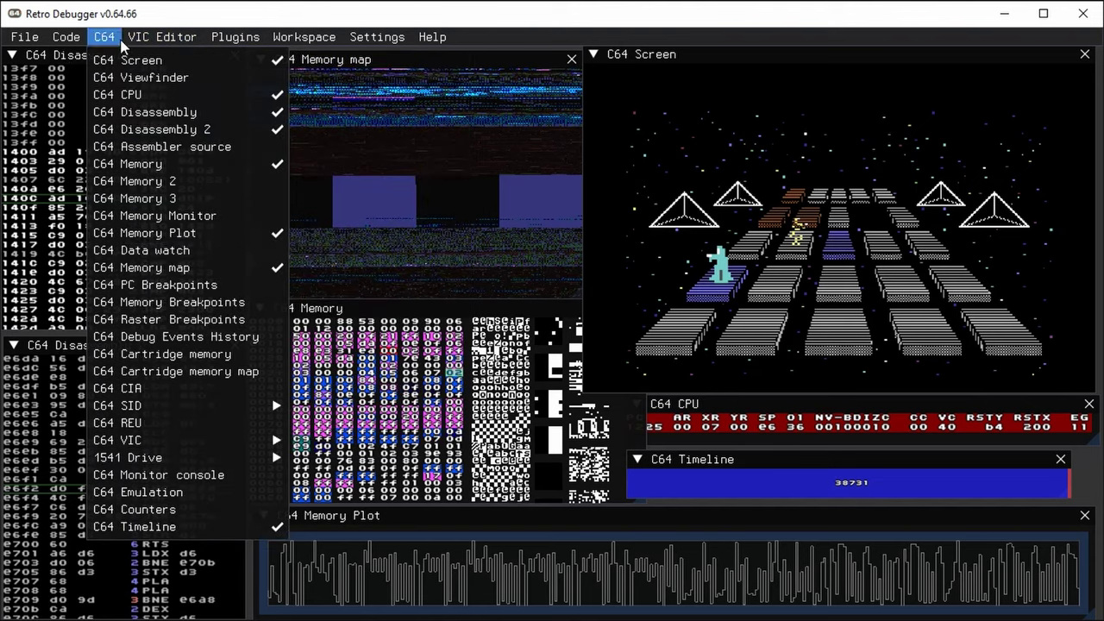
pyautogui.moveTo(153, 442)
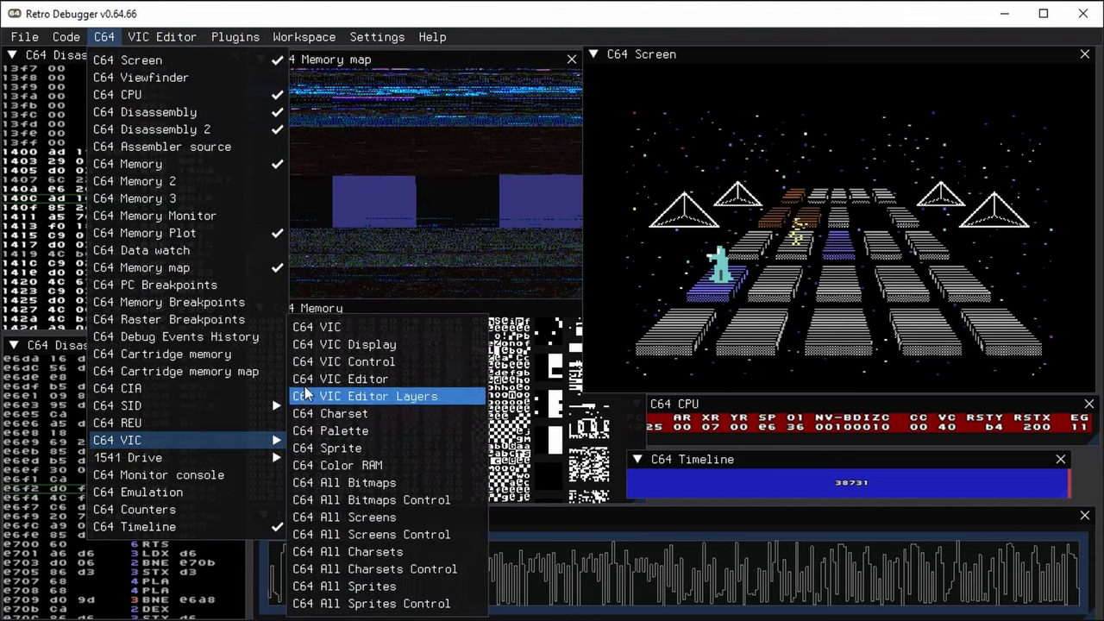
pyautogui.click(324, 329)
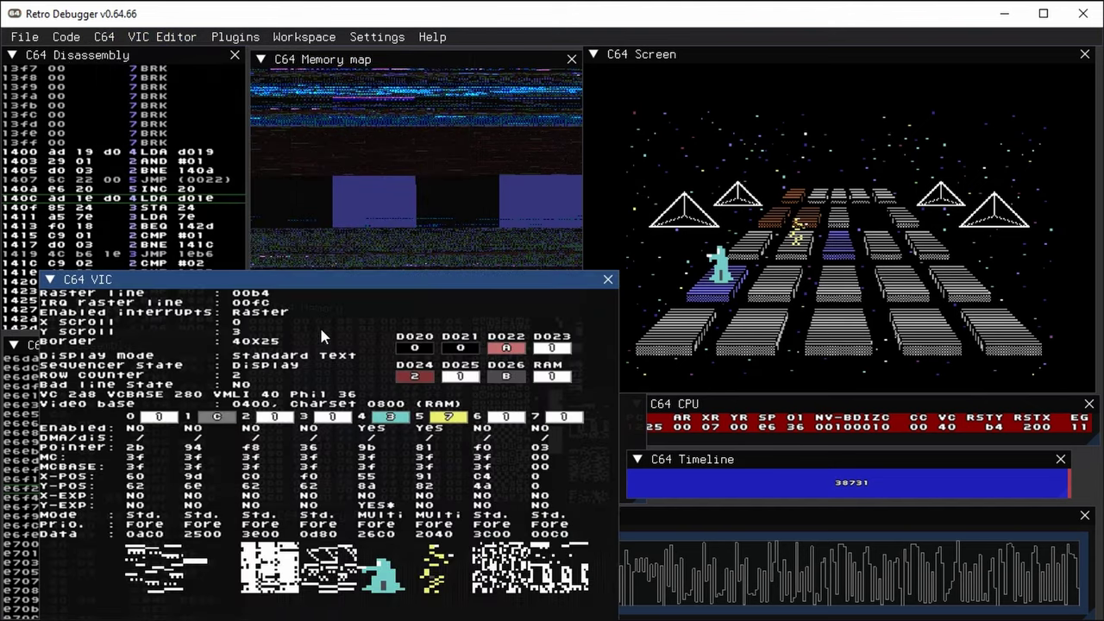
pyautogui.moveTo(711, 481); pyautogui.dragTo(703, 487)
pyautogui.moveTo(382, 288); pyautogui.dragTo(378, 254)
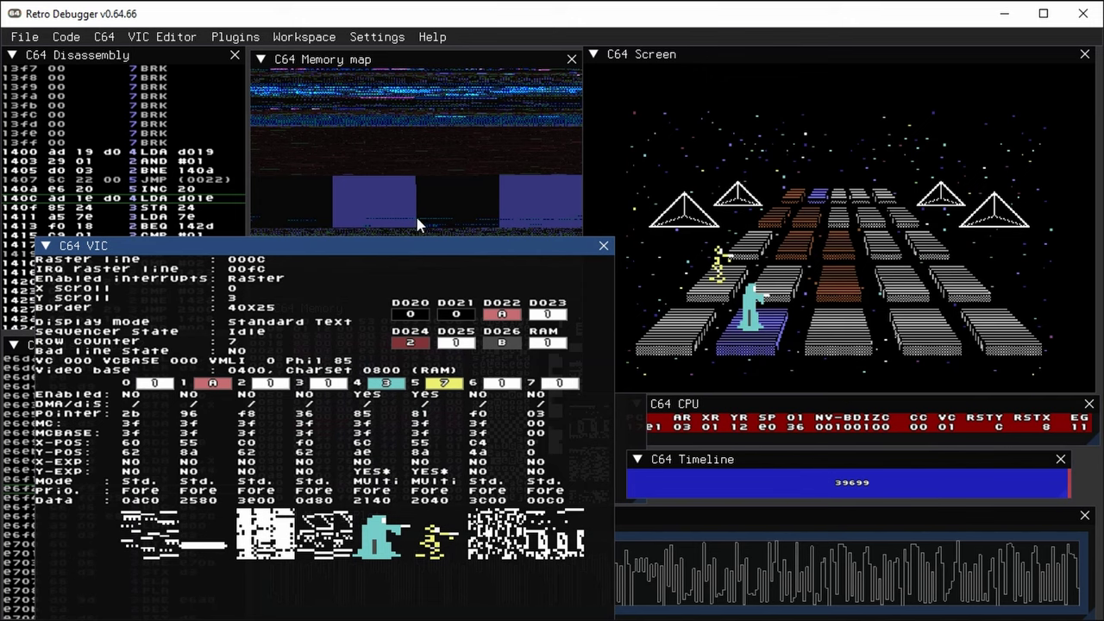
pyautogui.moveTo(524, 245); pyautogui.dragTo(944, 247)
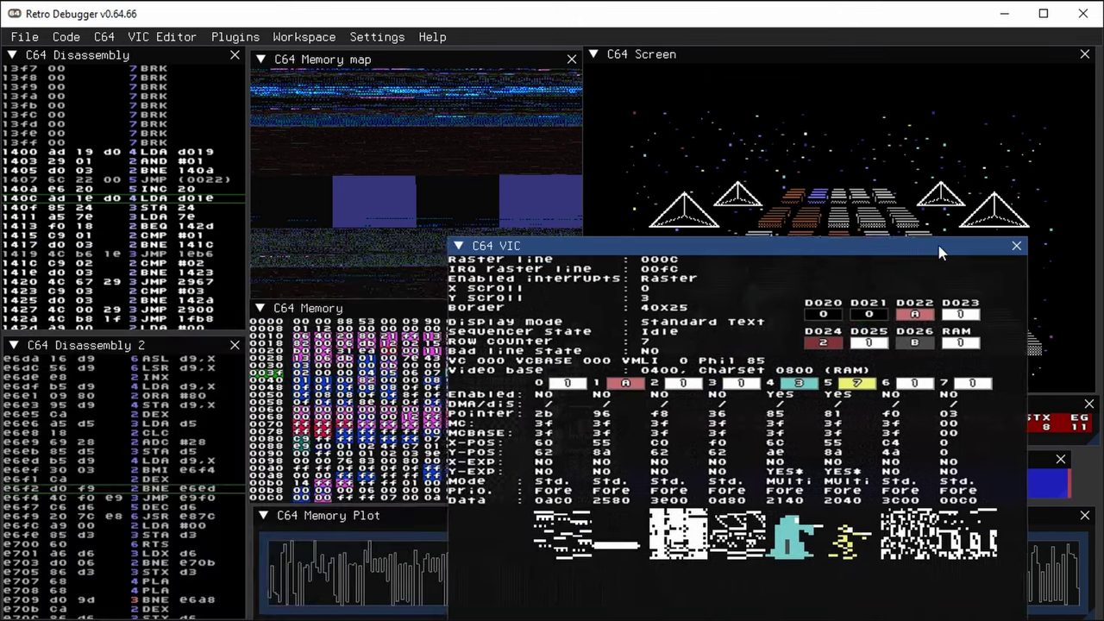
# Jump to address 2140 in the memory view to examine the player sprite's data, and close the C64 VIC window.
pyautogui.click(379, 308)
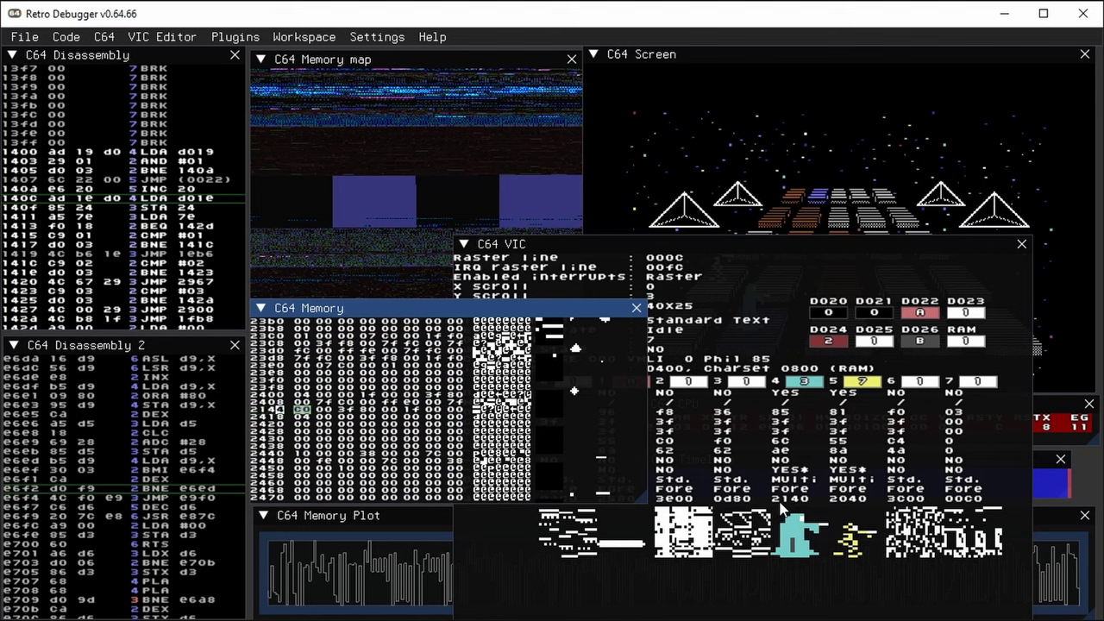
pyautogui.click(781, 509)
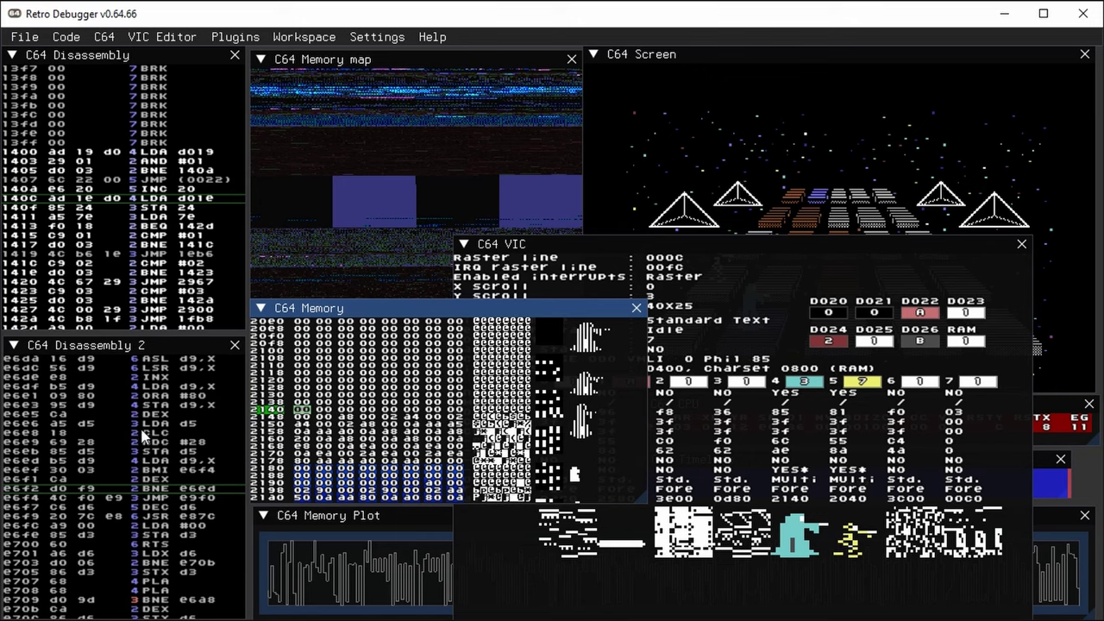
pyautogui.click(1021, 244)
# Zoom and pan the memory plot to the low memory area around address 1F6C.
pyautogui.click(676, 527)
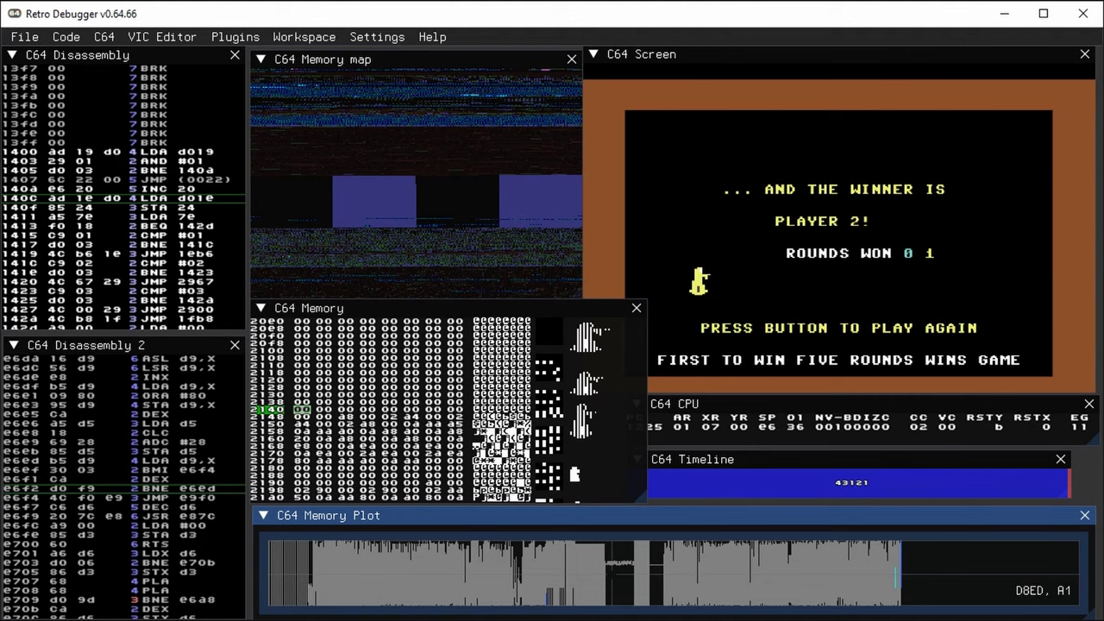
pyautogui.click(733, 405)
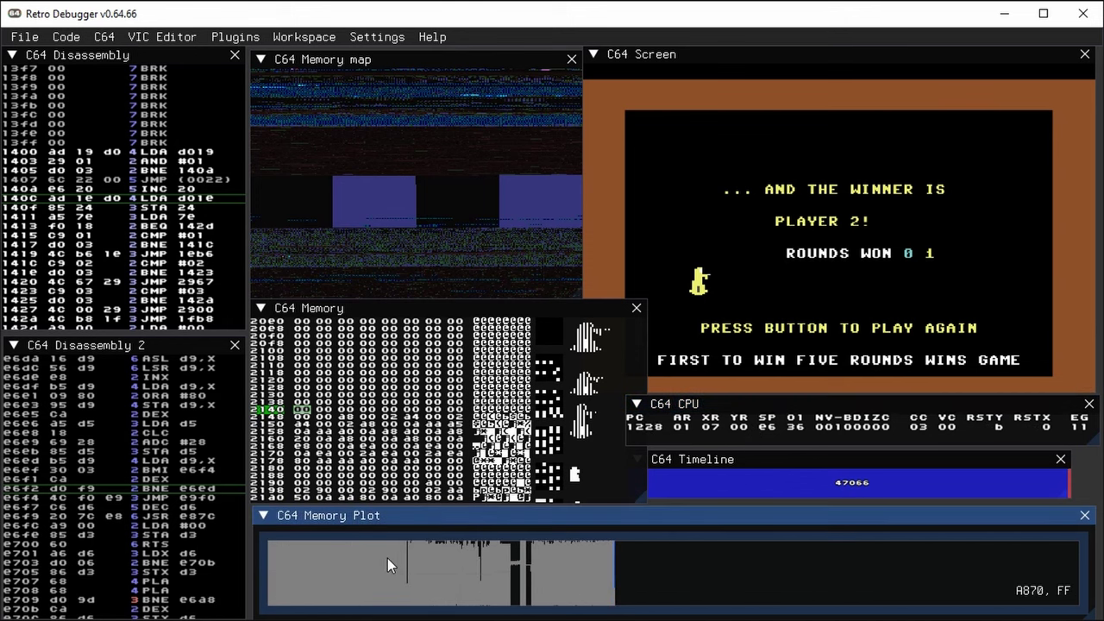
pyautogui.moveTo(387, 558); pyautogui.dragTo(851, 561)
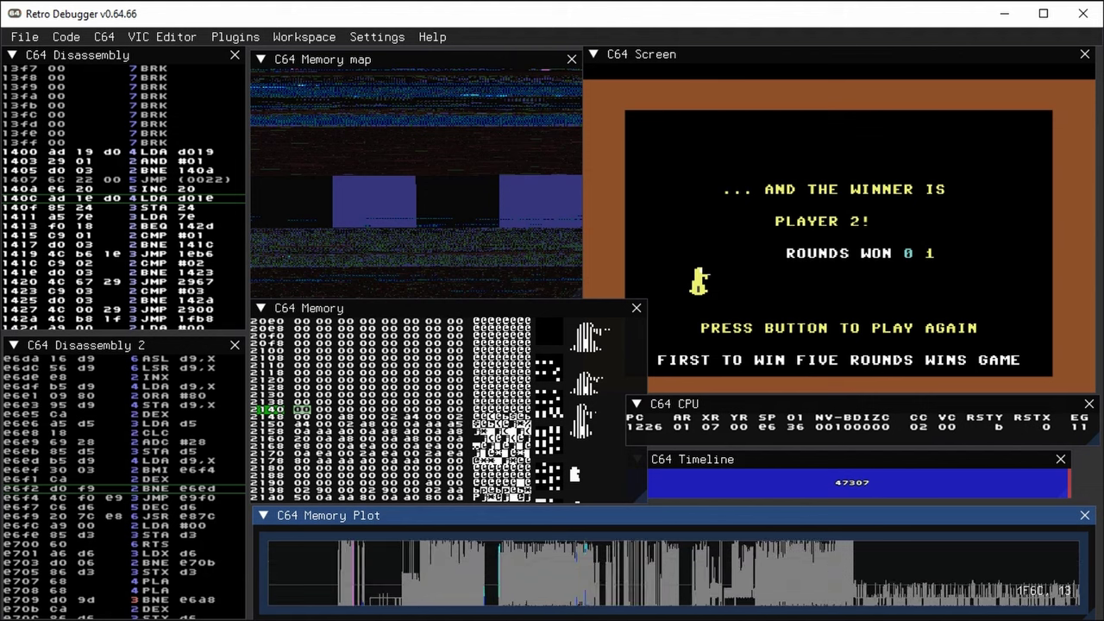
# Start another round from the winner screen and examine the memory accesses in the plot during play.
pyautogui.click(745, 270)
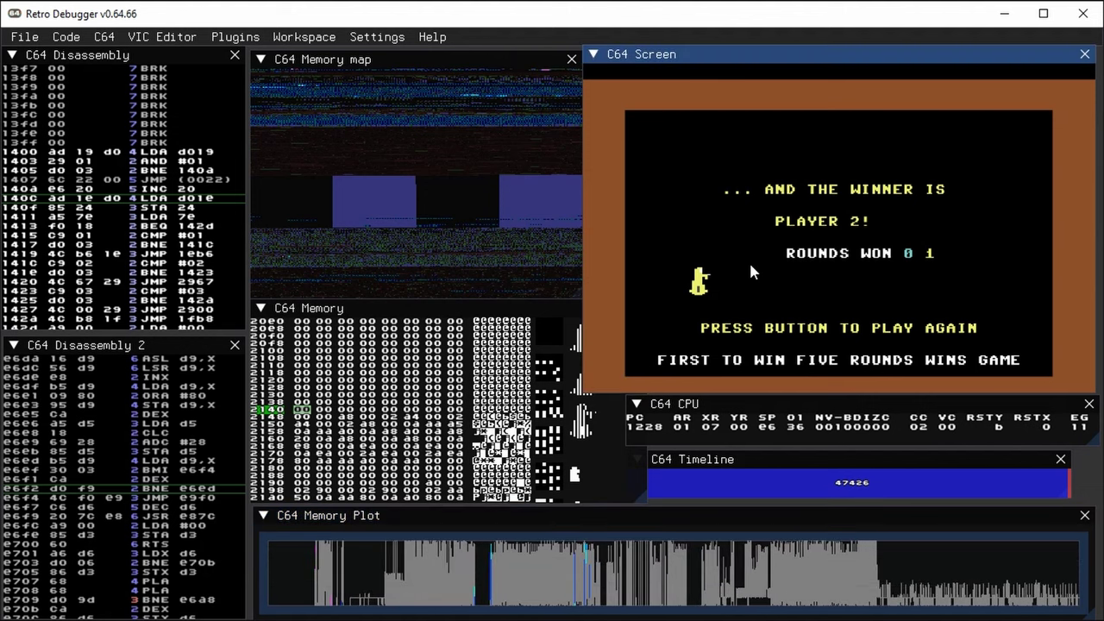
pyautogui.press('space')
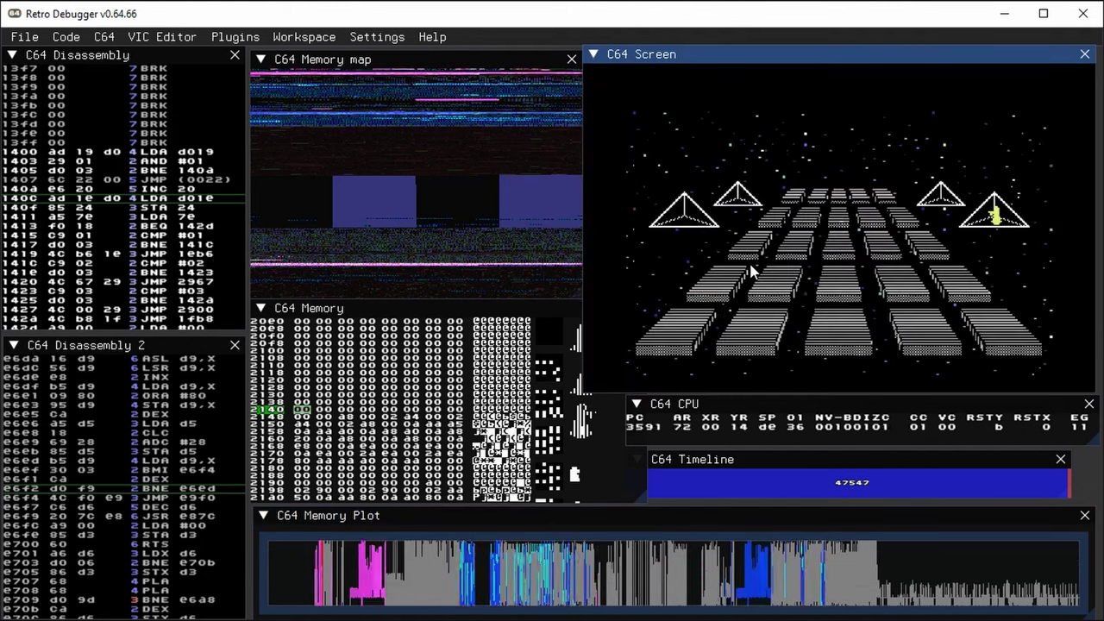
pyautogui.click(443, 518)
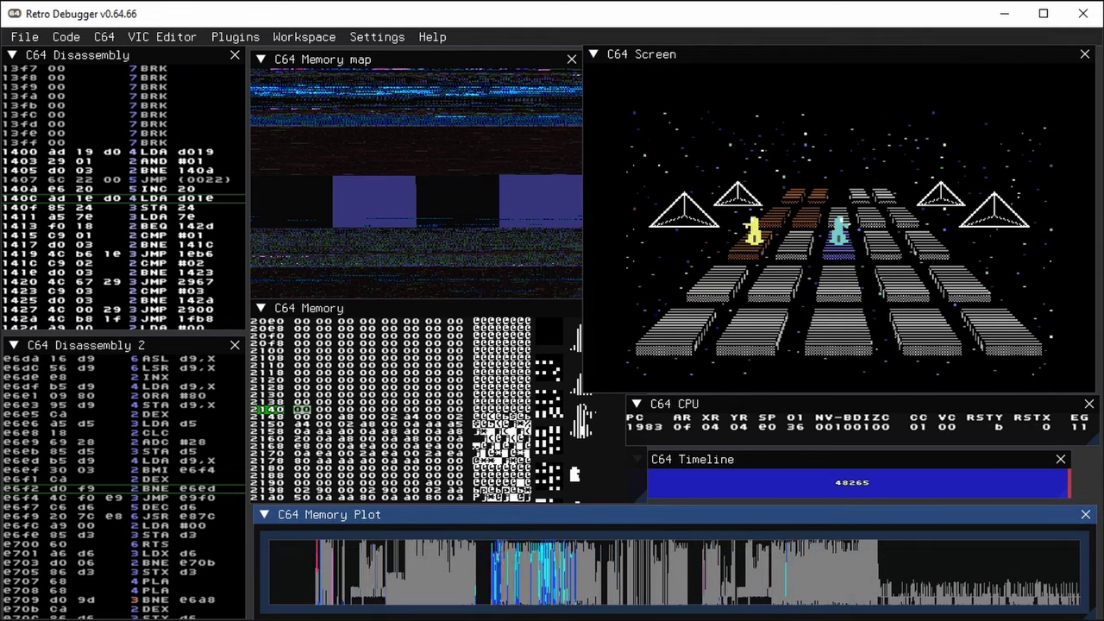
pyautogui.click(620, 234)
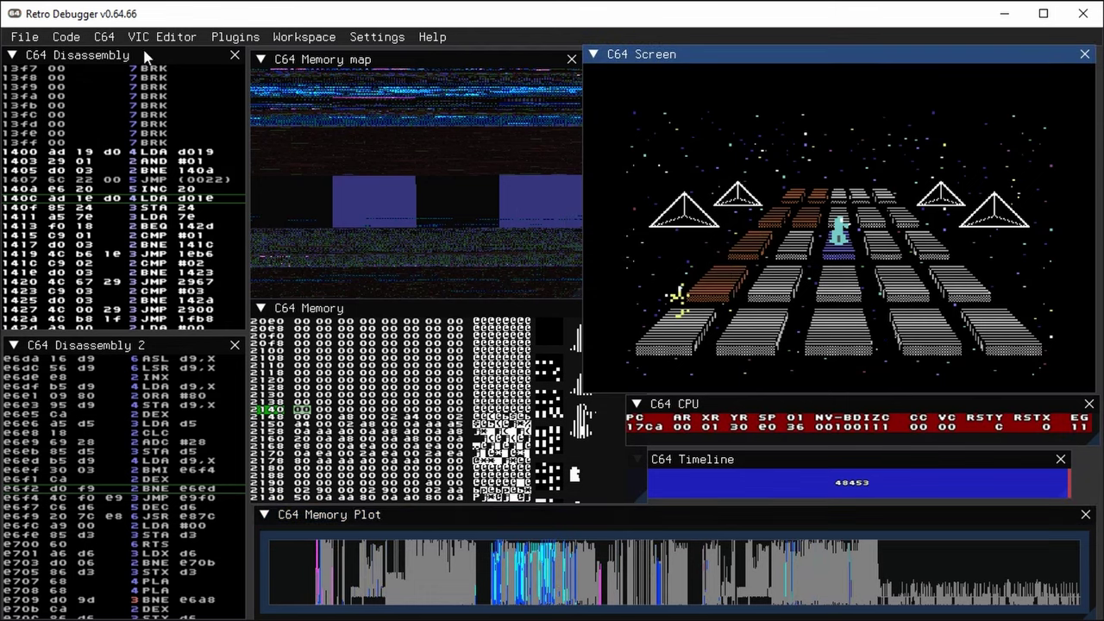
# Show the C64 Monitor console, set its font scale to 3.15 and enlarge the window until the full command help fits.
pyautogui.click(104, 38)
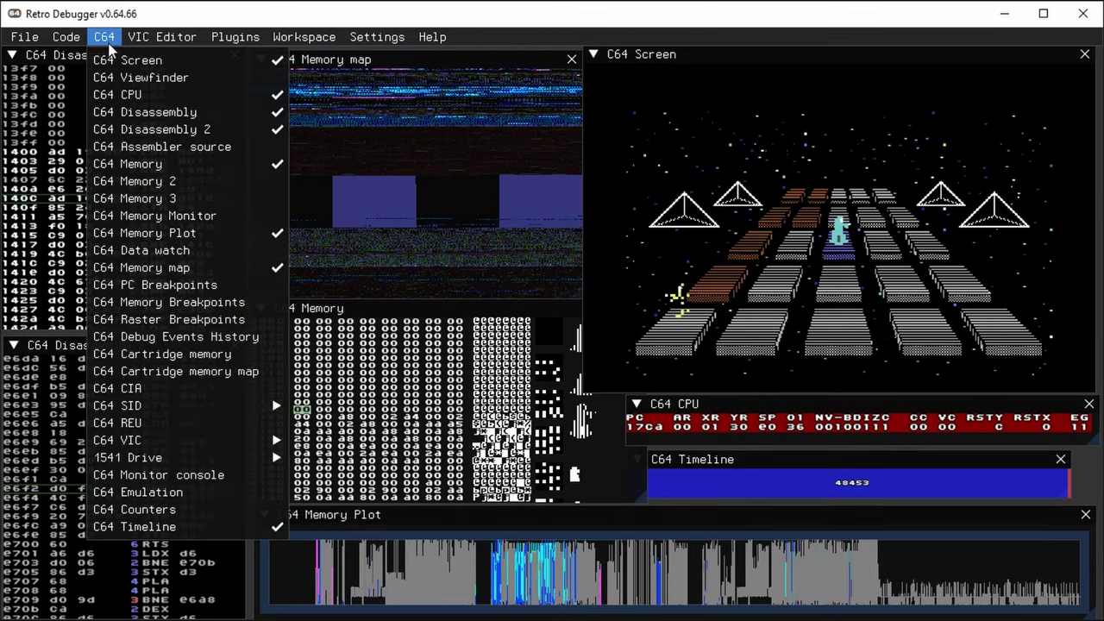
pyautogui.click(181, 481)
pyautogui.rightClick(296, 264)
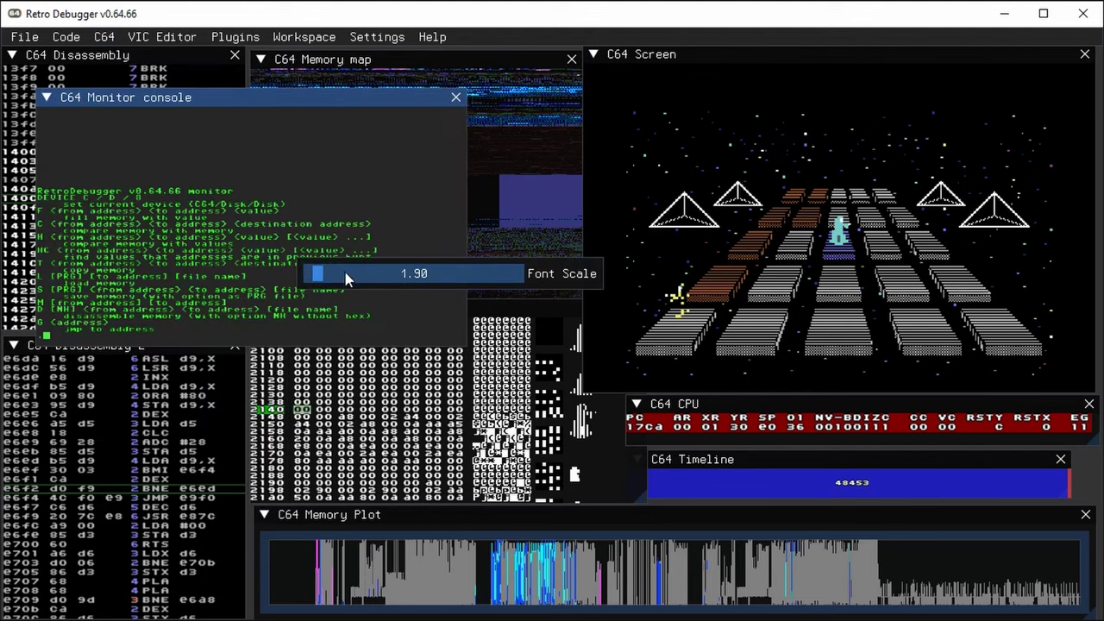
pyautogui.scroll(10, 320, 279)
pyautogui.scroll(6, 321, 279)
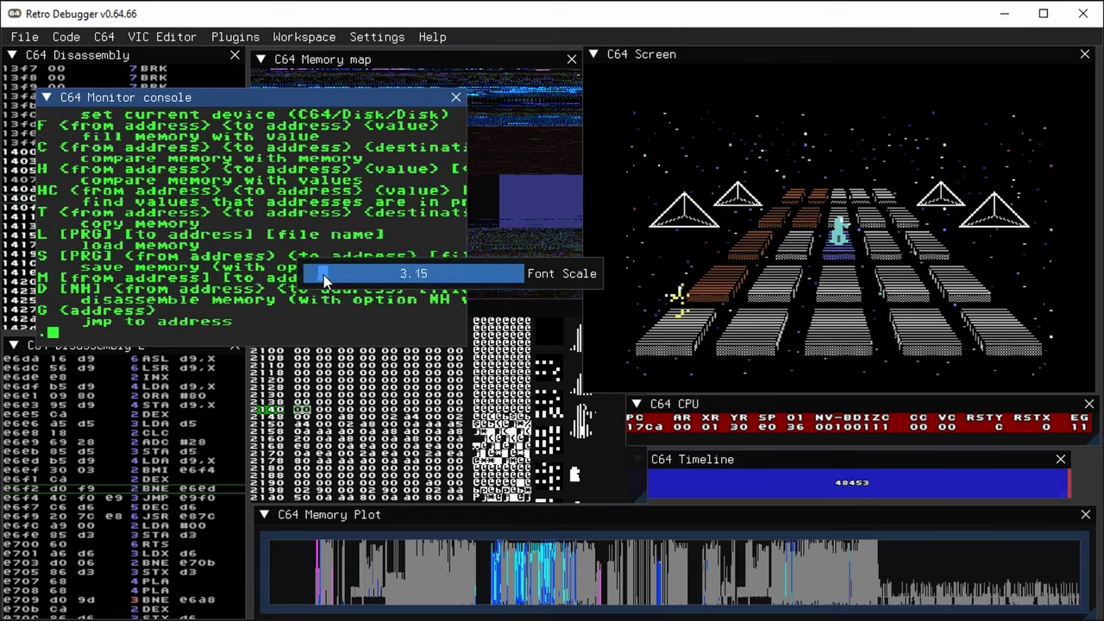
pyautogui.click(450, 215)
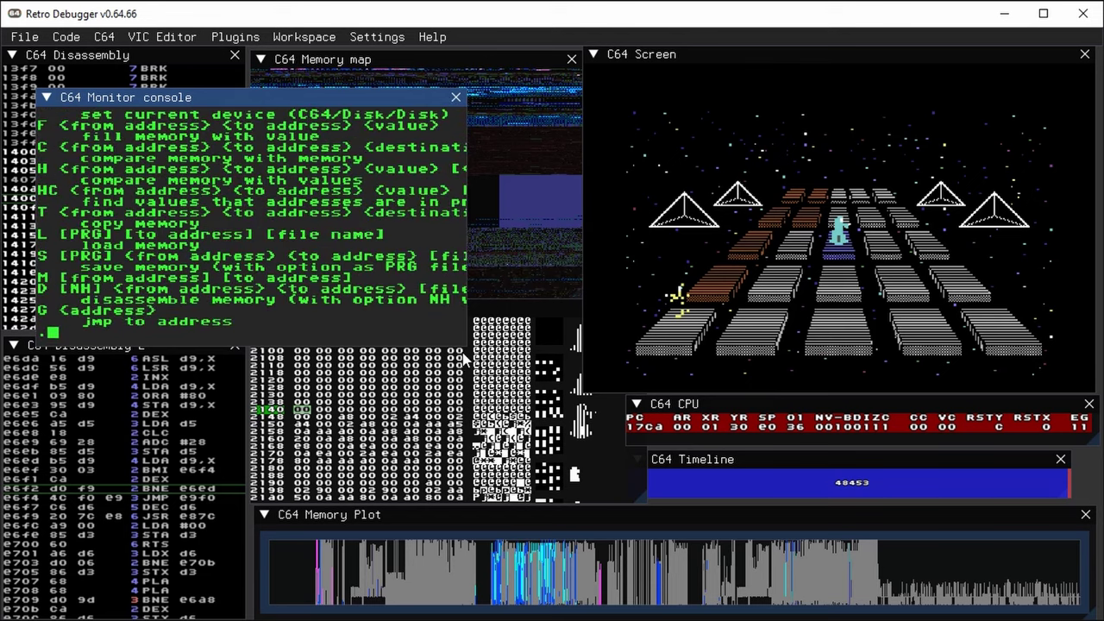
pyautogui.moveTo(460, 346); pyautogui.dragTo(703, 501)
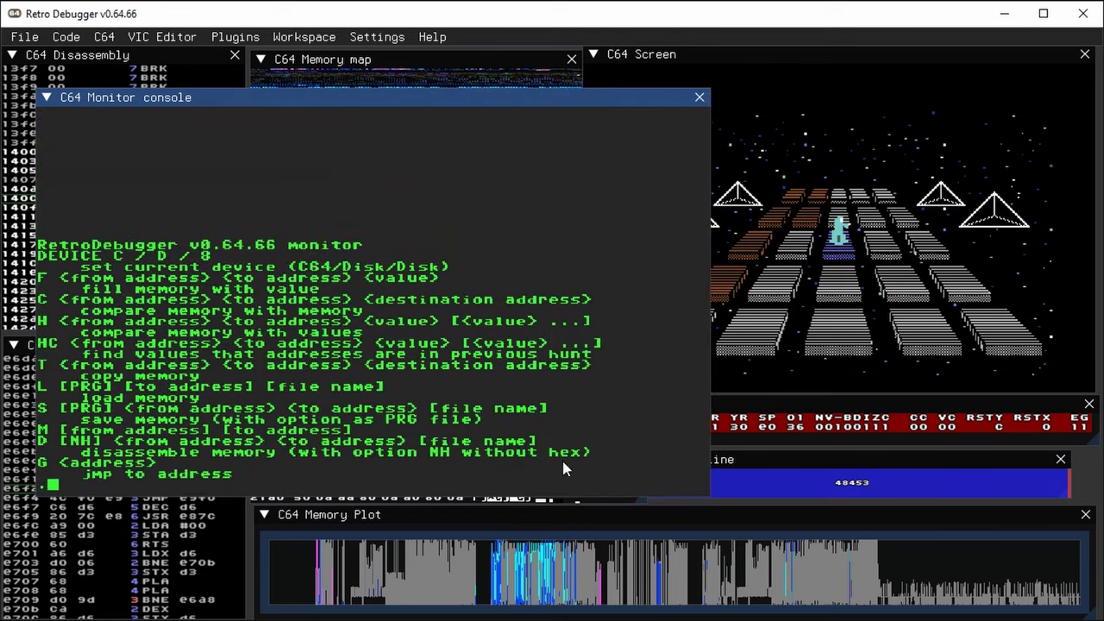
# Save memory from 0000 to 3fff to the file blackHole.bin with the monitor's s command.
pyautogui.write('s 000')
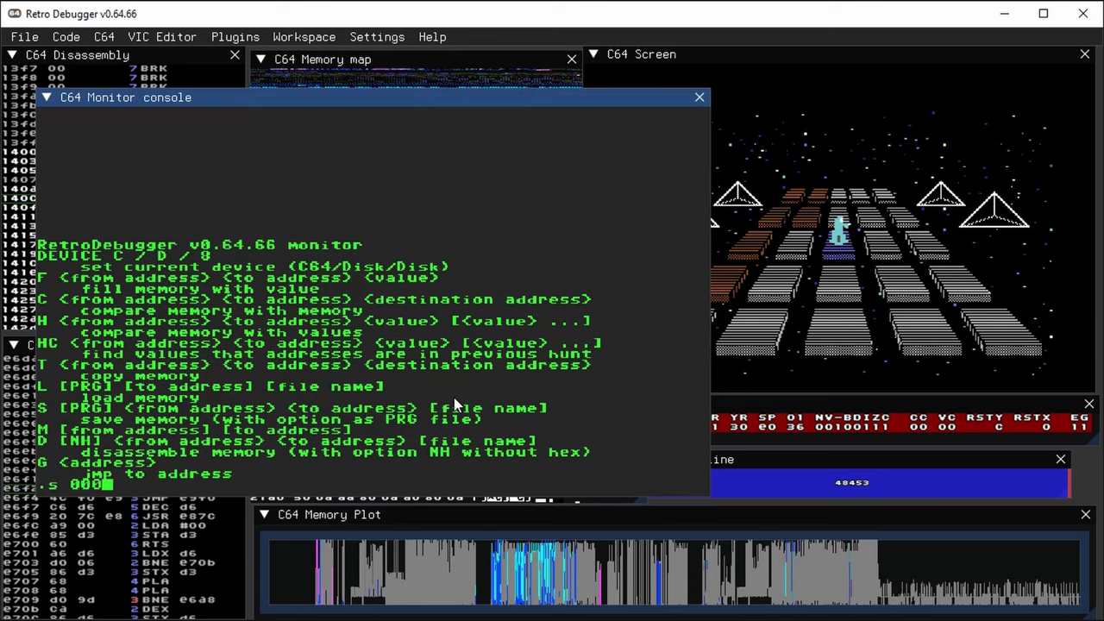
pyautogui.write('0 3fff black')
pyautogui.press('BackSpace')
pyautogui.press('BackSpace')
pyautogui.press('BackSpace')
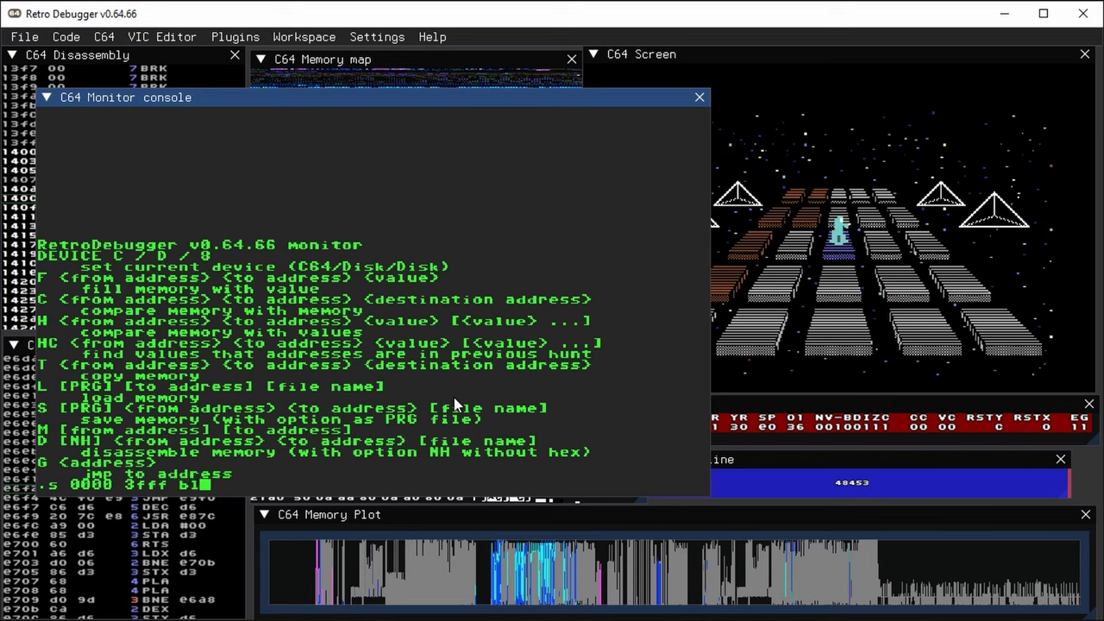
pyautogui.write('ackHole')
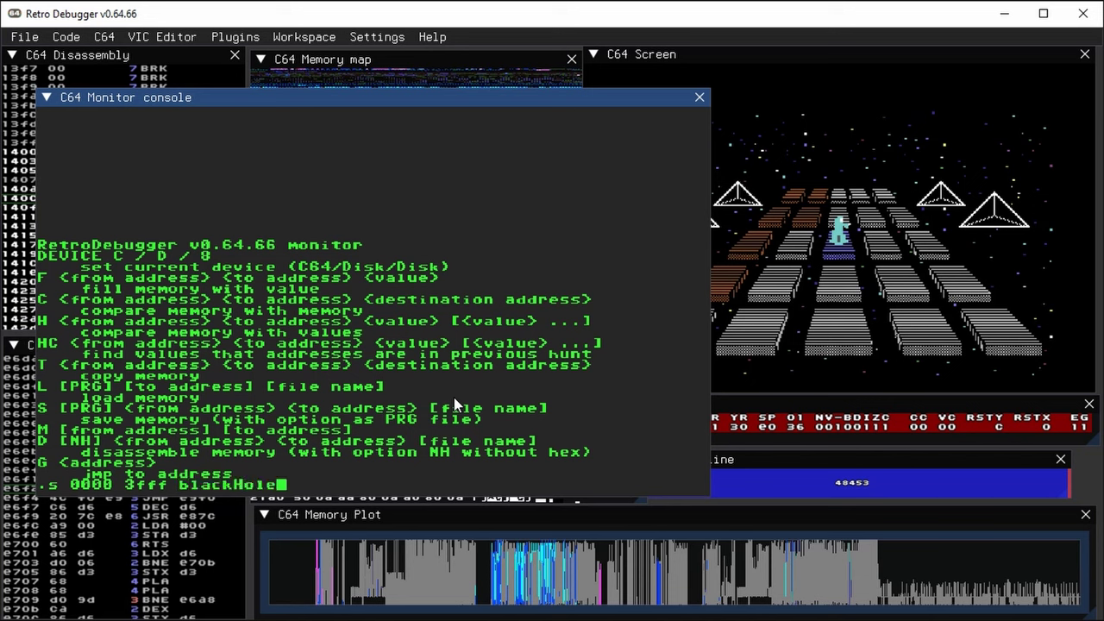
pyautogui.write('.bin')
pyautogui.press('Return')
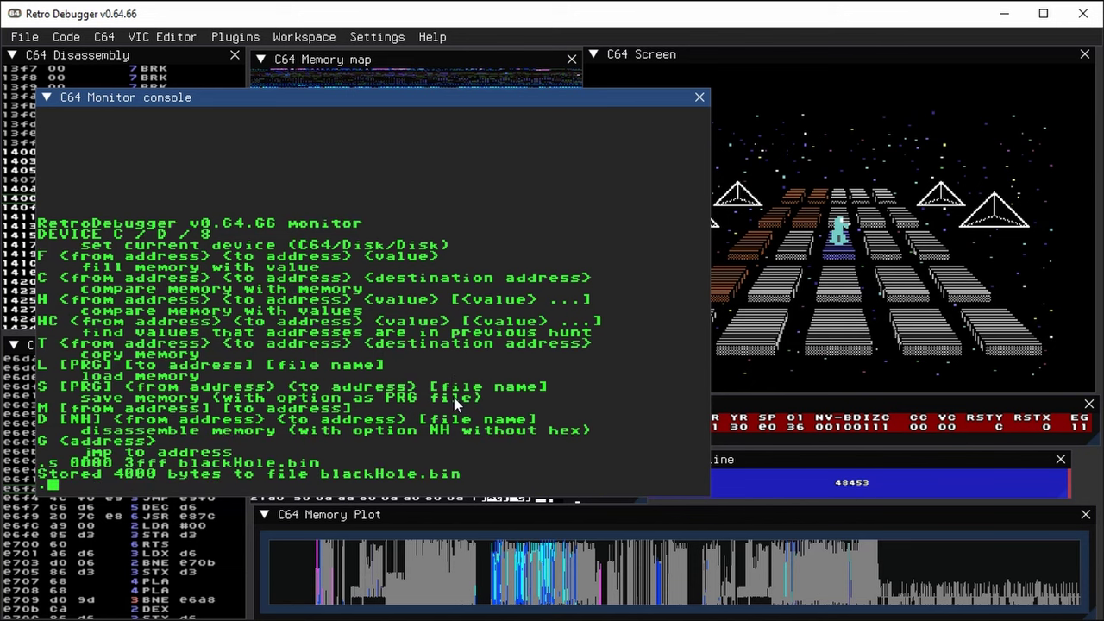